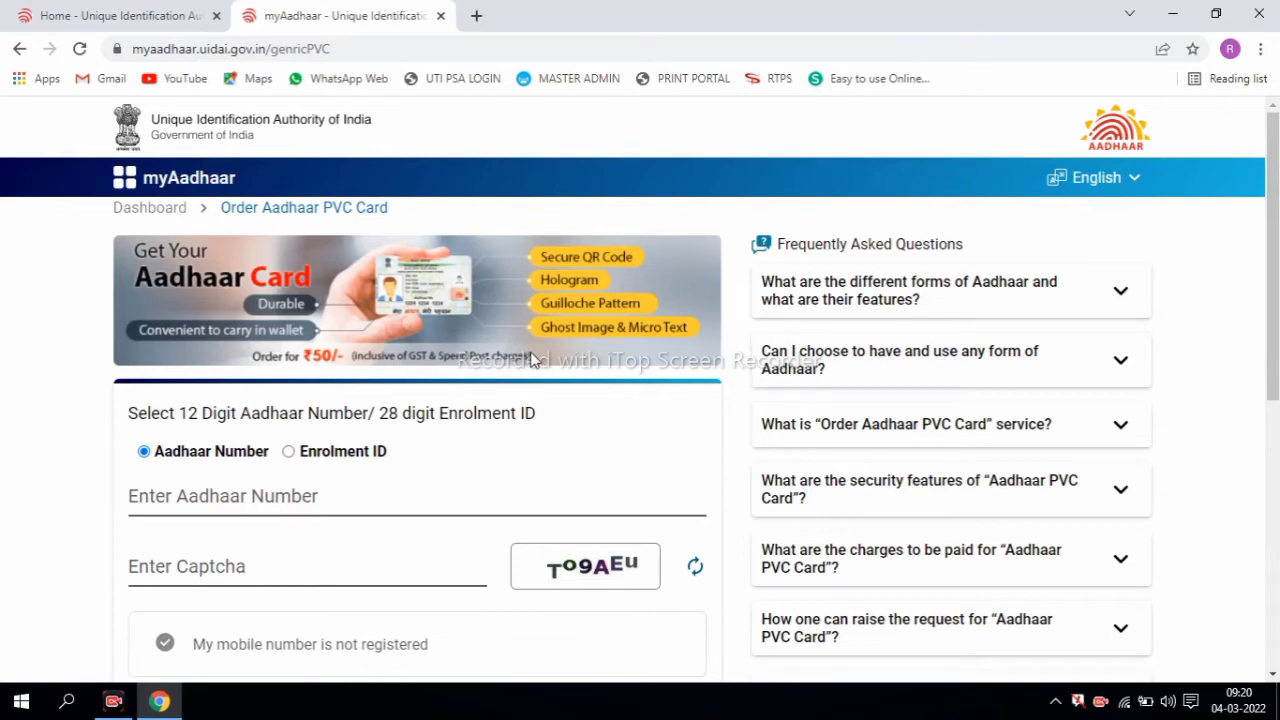
- With Aadhaar Number kept selected, fill in the Aadhaar number and the captcha shown, marking both fields for viewers
left_click(192, 489)
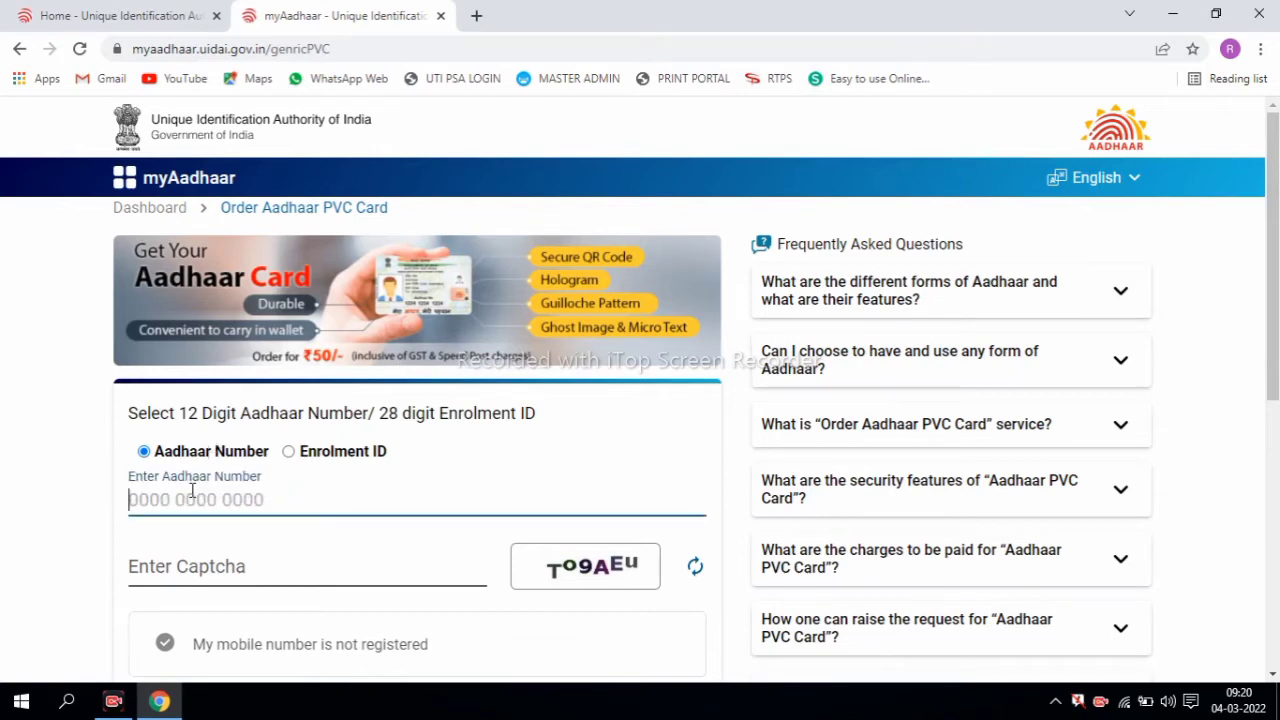
left_click(200, 567)
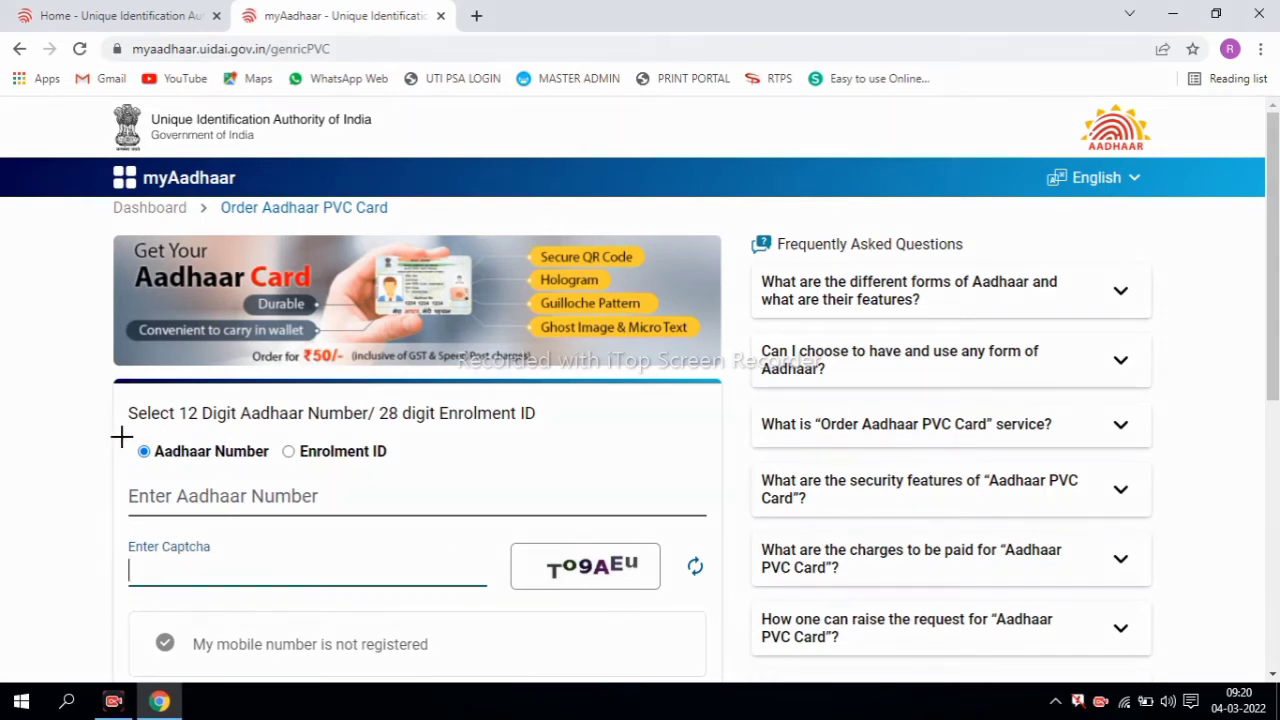
mouse_move(120, 434)
left_mouse_down()
mouse_move(160, 467)
mouse_move(245, 432)
mouse_move(180, 438)
left_mouse_up()
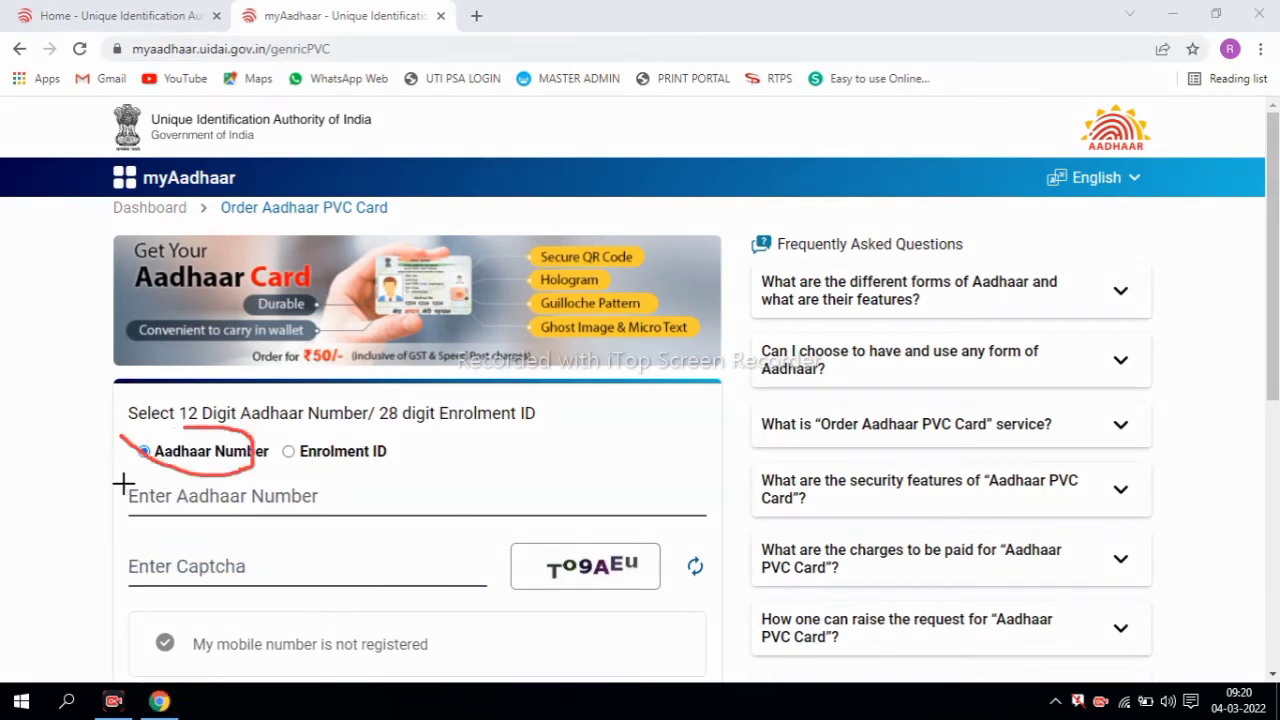
mouse_move(122, 486)
left_mouse_down()
mouse_move(203, 517)
mouse_move(358, 512)
mouse_move(228, 483)
mouse_move(130, 484)
mouse_move(126, 502)
left_mouse_up()
mouse_move(128, 548)
left_mouse_down()
mouse_move(309, 556)
mouse_move(314, 603)
mouse_move(106, 560)
mouse_move(160, 537)
left_mouse_up()
mouse_move(485, 522)
left_mouse_down()
mouse_move(630, 515)
mouse_move(577, 551)
left_mouse_up()
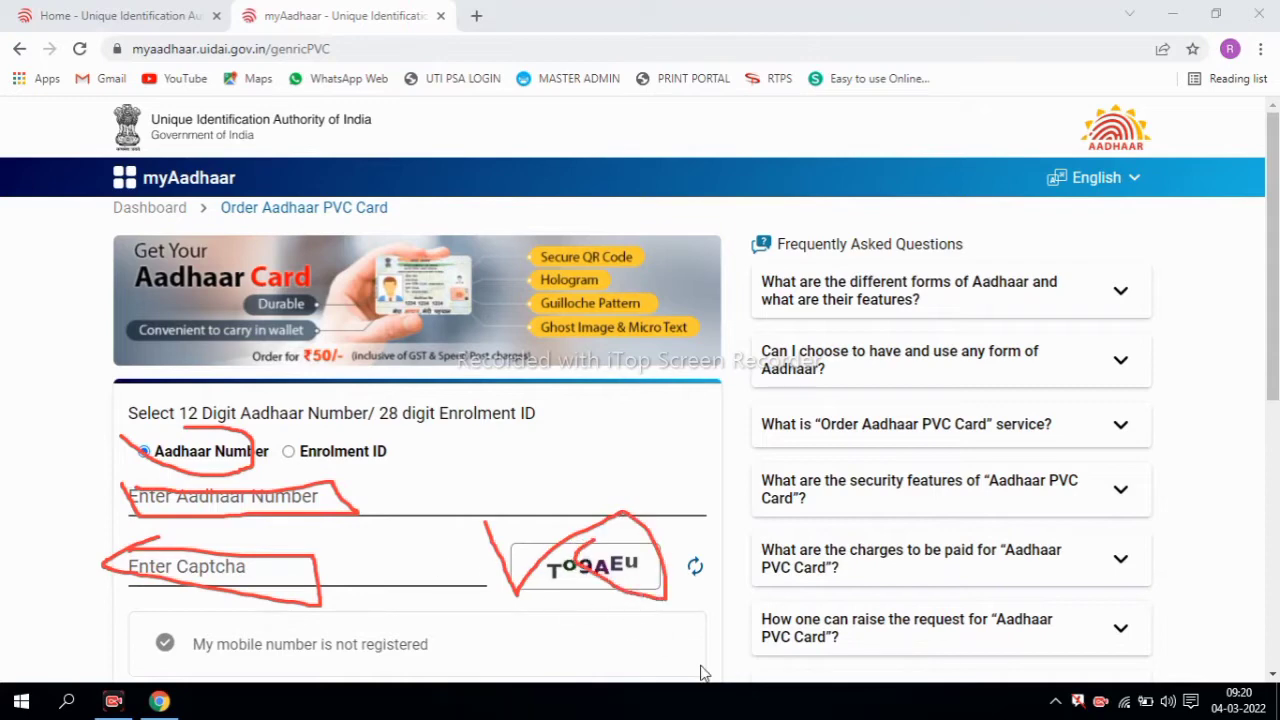
key("Escape")
- Highlight the entered Aadhaar number, the captcha image and the typed captcha for viewers
scroll(649, 628, "down", 1)
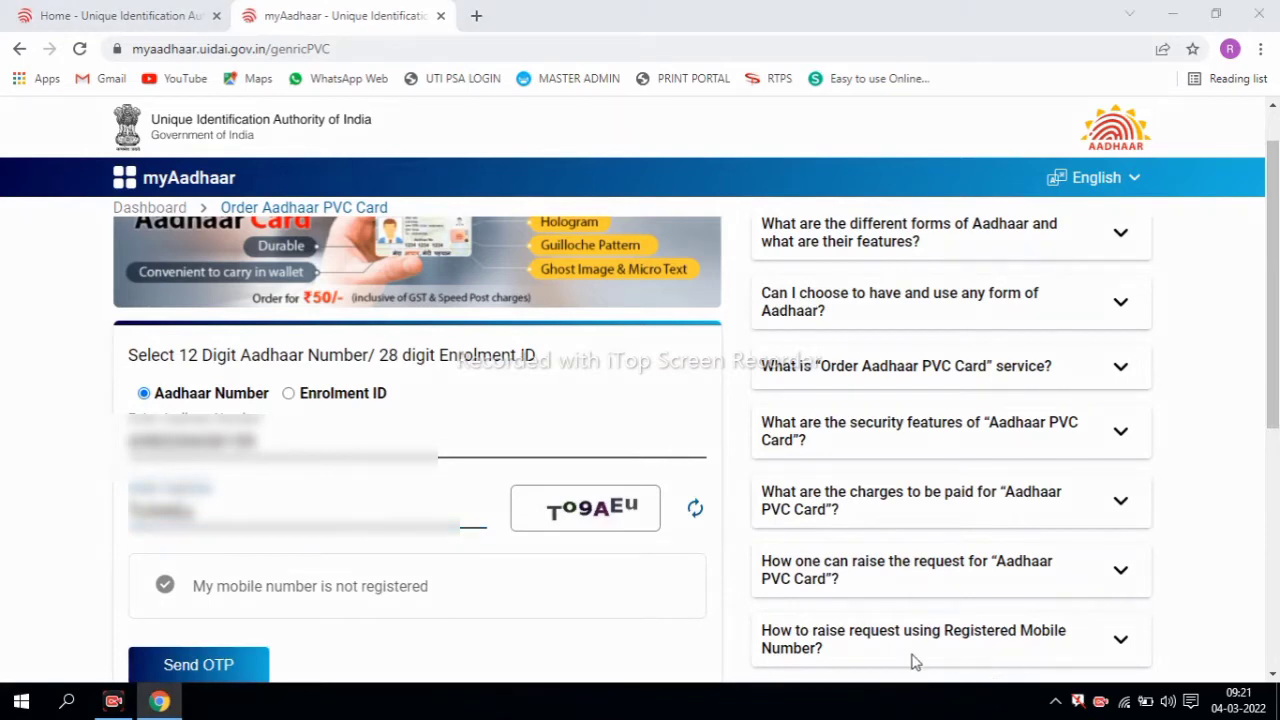
left_click_drag(90, 420, 292, 464)
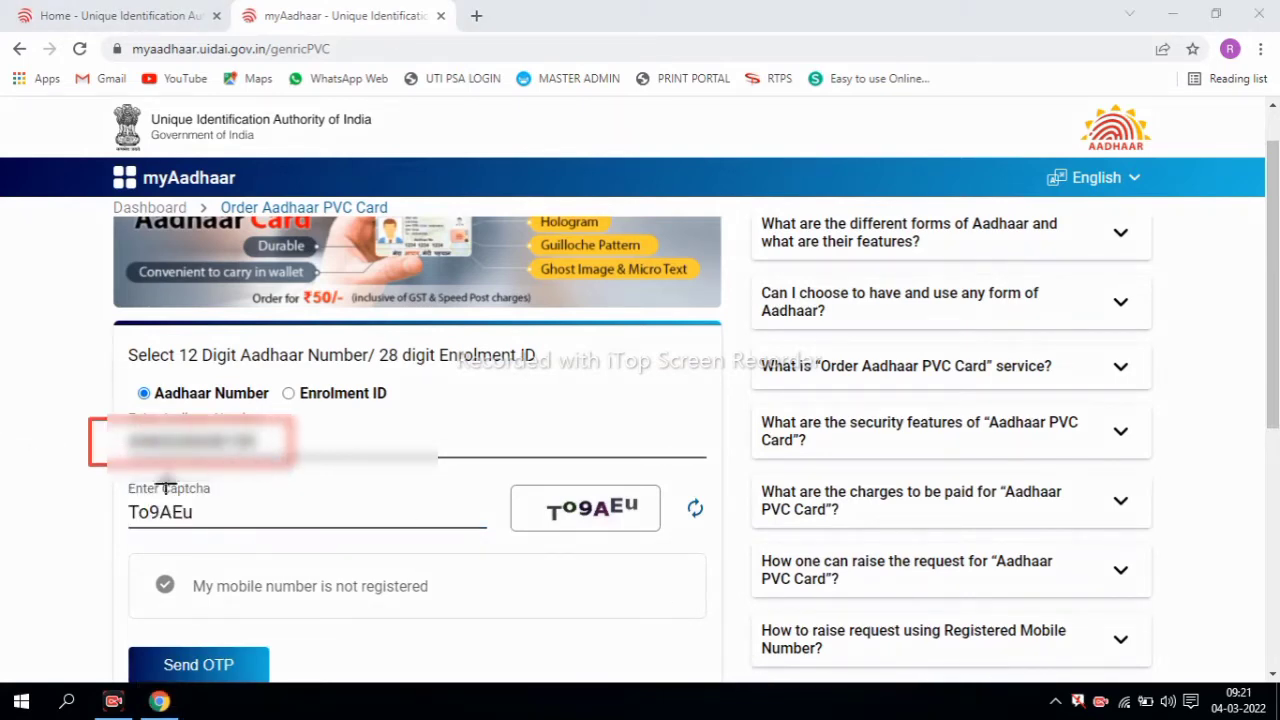
left_click_drag(111, 486, 262, 528)
mouse_move(515, 480)
left_mouse_down()
mouse_move(608, 540)
mouse_move(657, 528)
left_mouse_up()
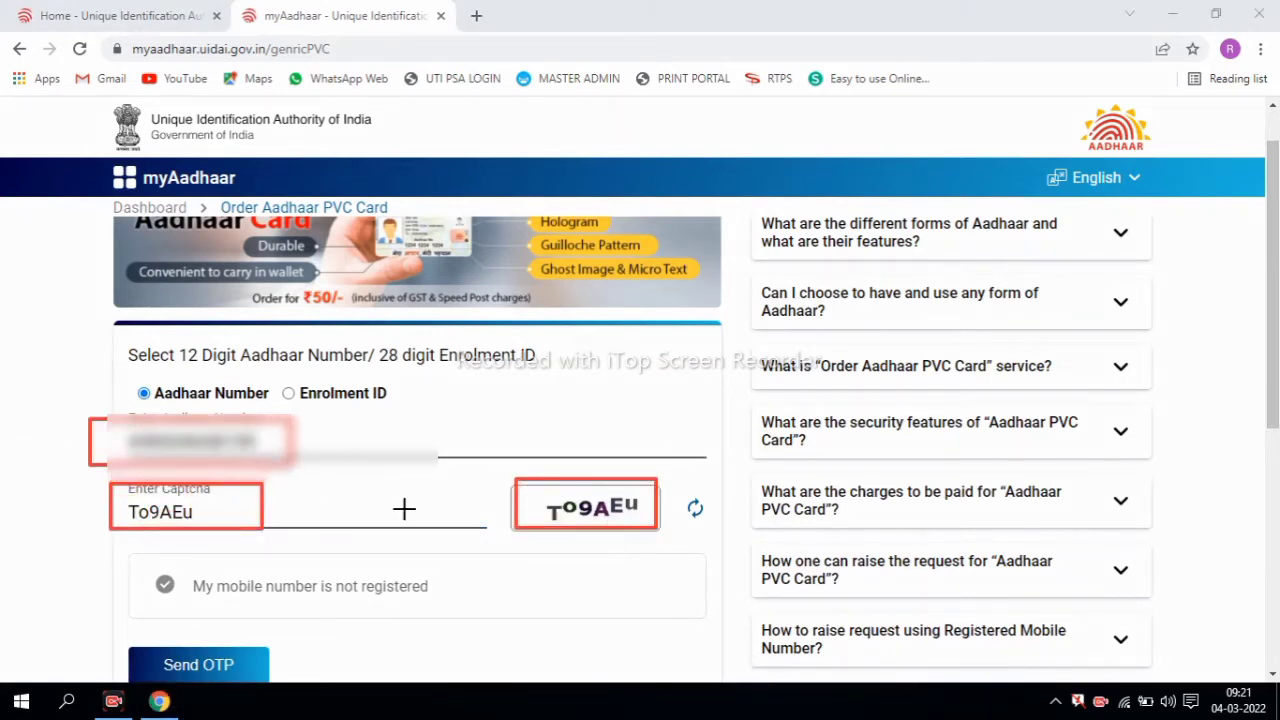
left_click_drag(209, 498, 221, 506)
left_click_drag(278, 535, 297, 542)
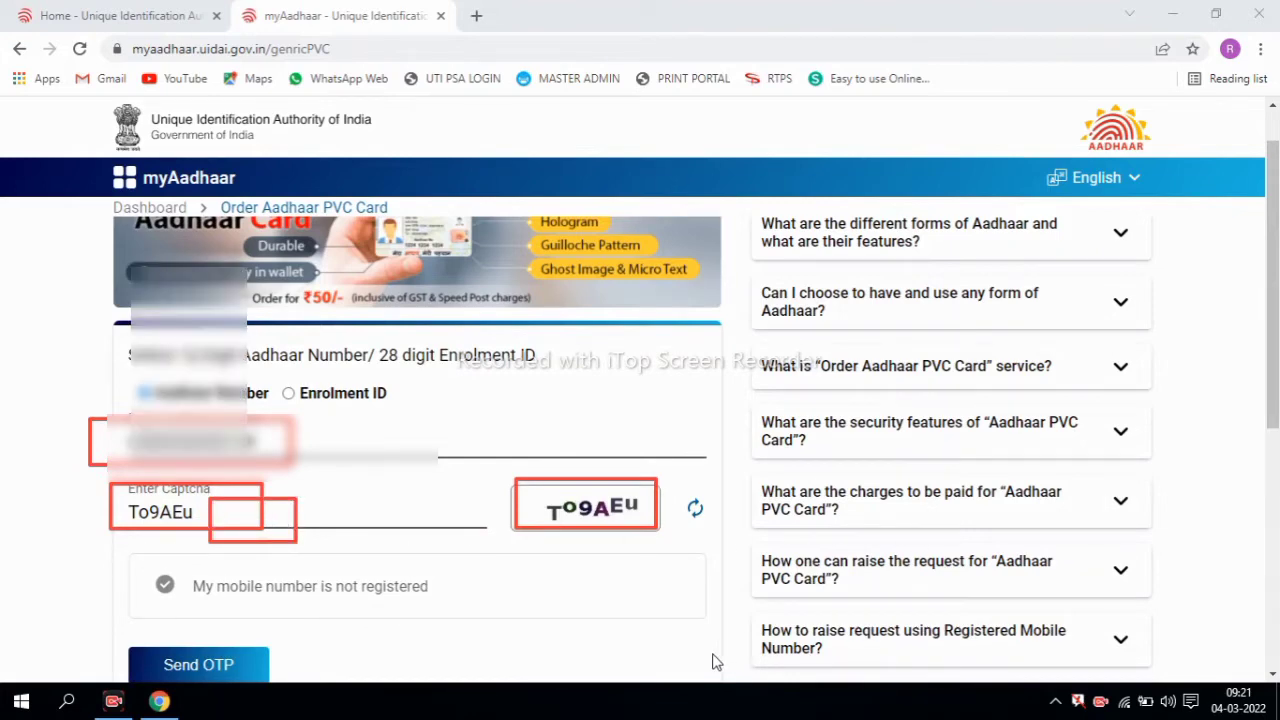
scroll(1232, 401, "down", 2)
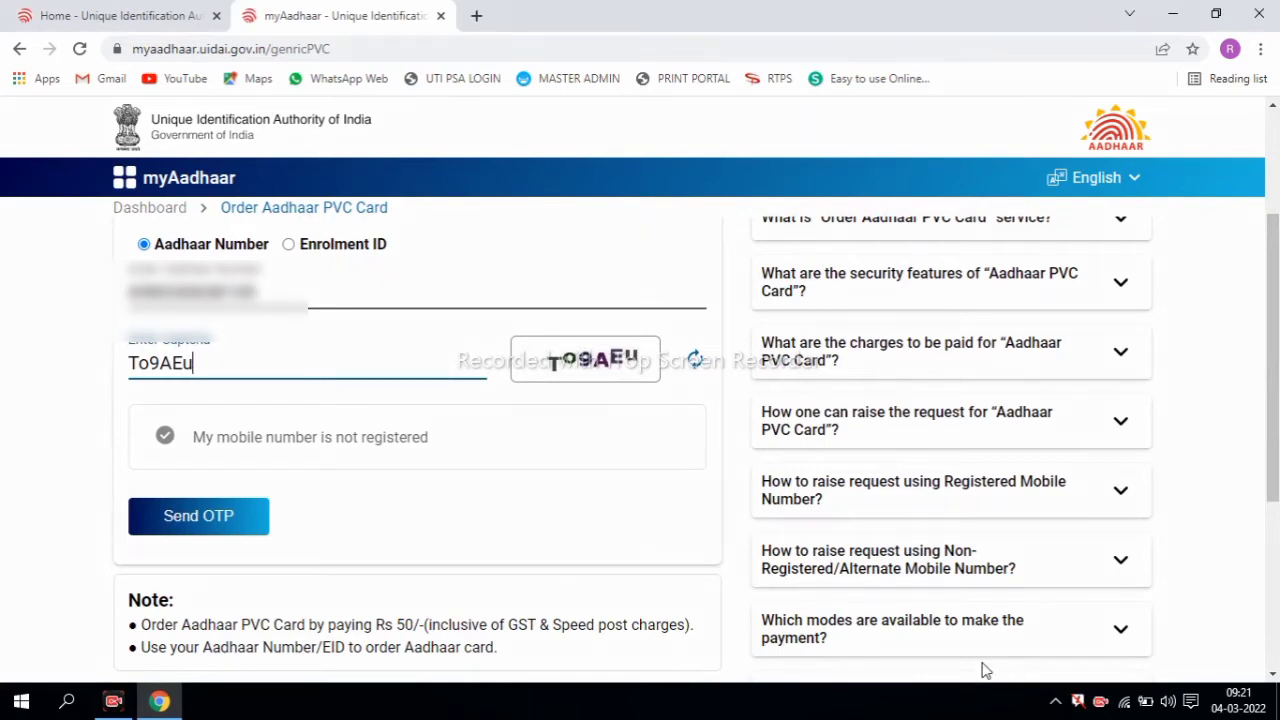
- Highlight the 'My mobile number is not registered' option and the OTP request area for viewers
mouse_move(137, 408)
left_mouse_down()
mouse_move(308, 462)
mouse_move(474, 464)
left_mouse_up()
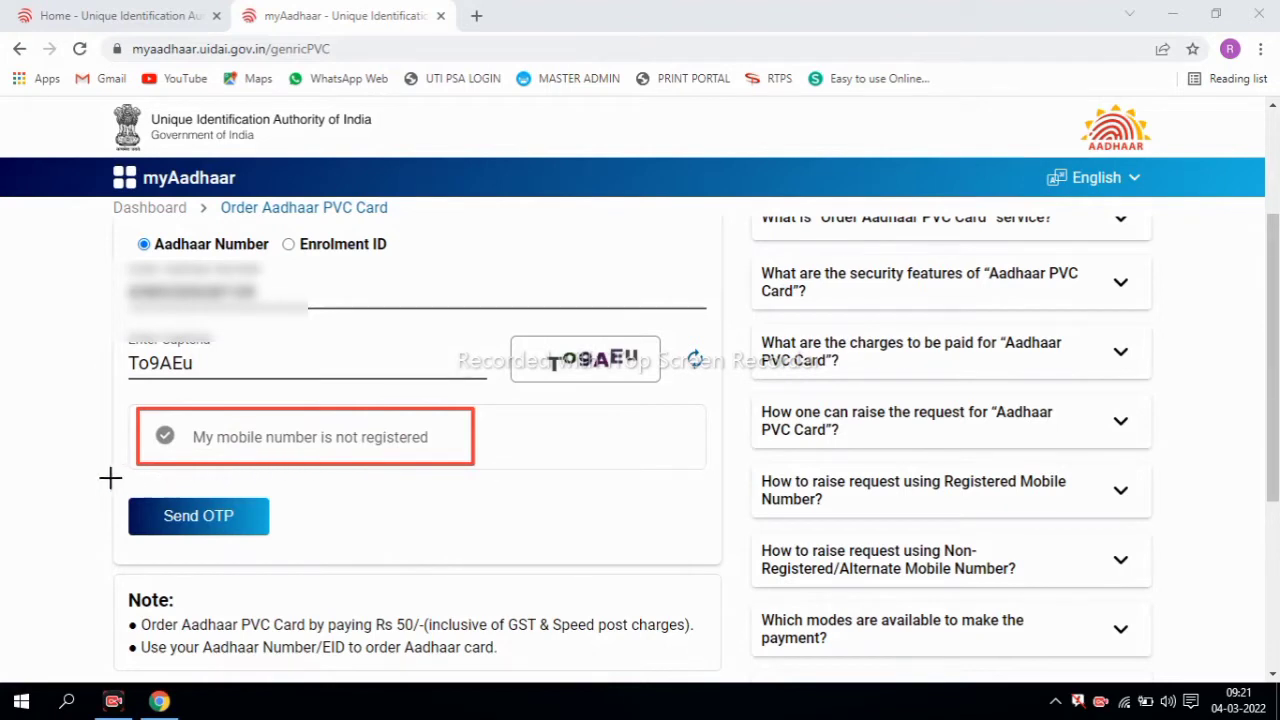
mouse_move(110, 477)
left_mouse_down()
mouse_move(163, 509)
mouse_move(313, 530)
mouse_move(328, 547)
left_mouse_up()
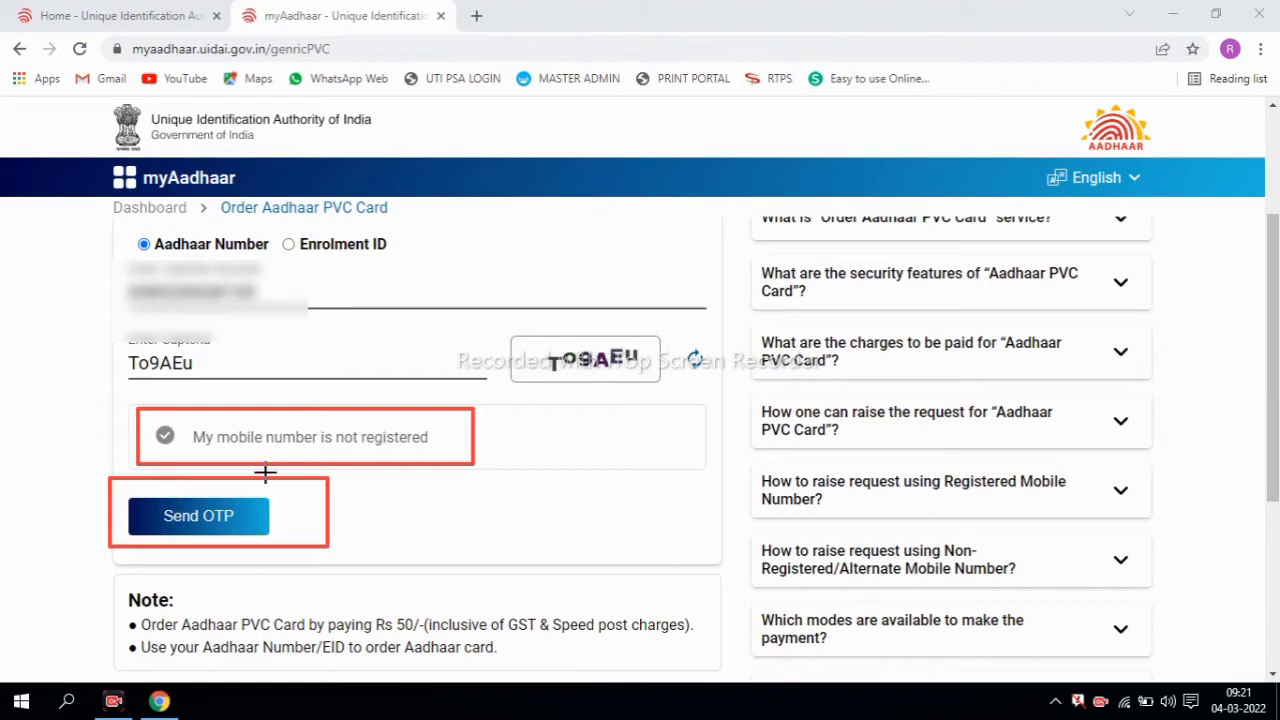
mouse_move(170, 390)
left_mouse_down()
mouse_move(300, 458)
mouse_move(449, 462)
left_mouse_up()
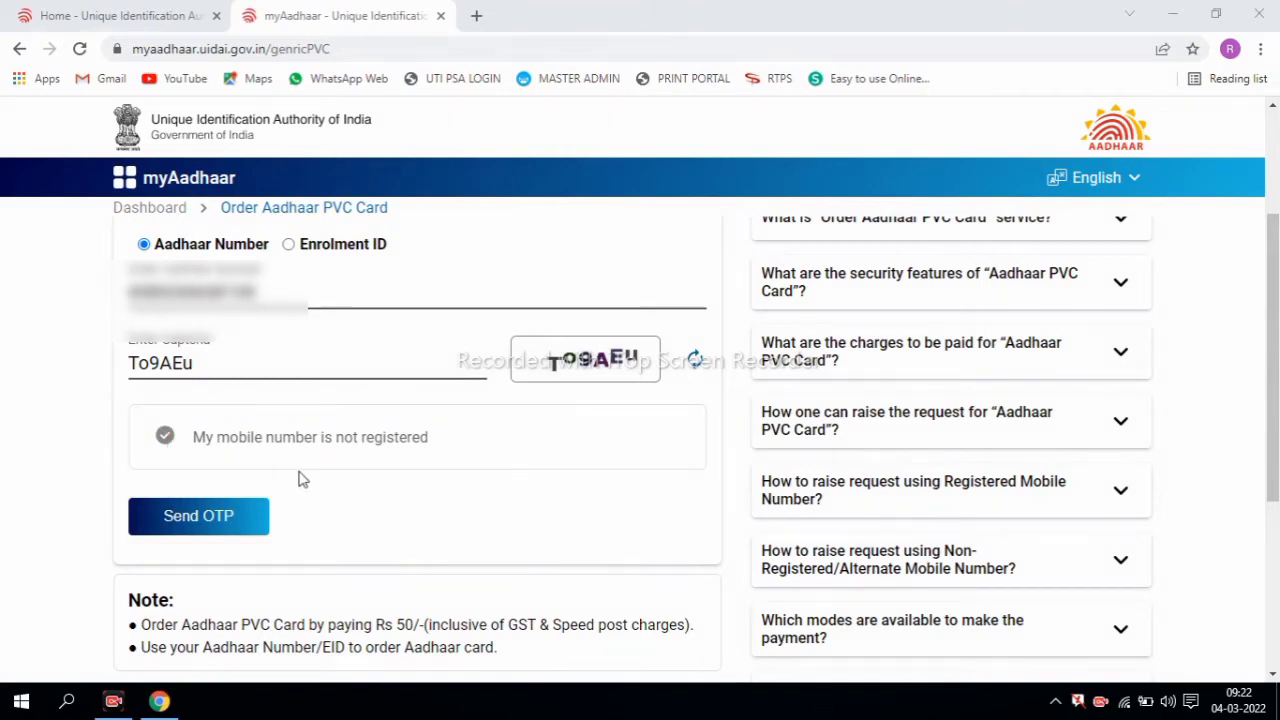
- Tick 'My mobile number is not registered', enter an alternate mobile number, and request an OTP
left_click(265, 448)
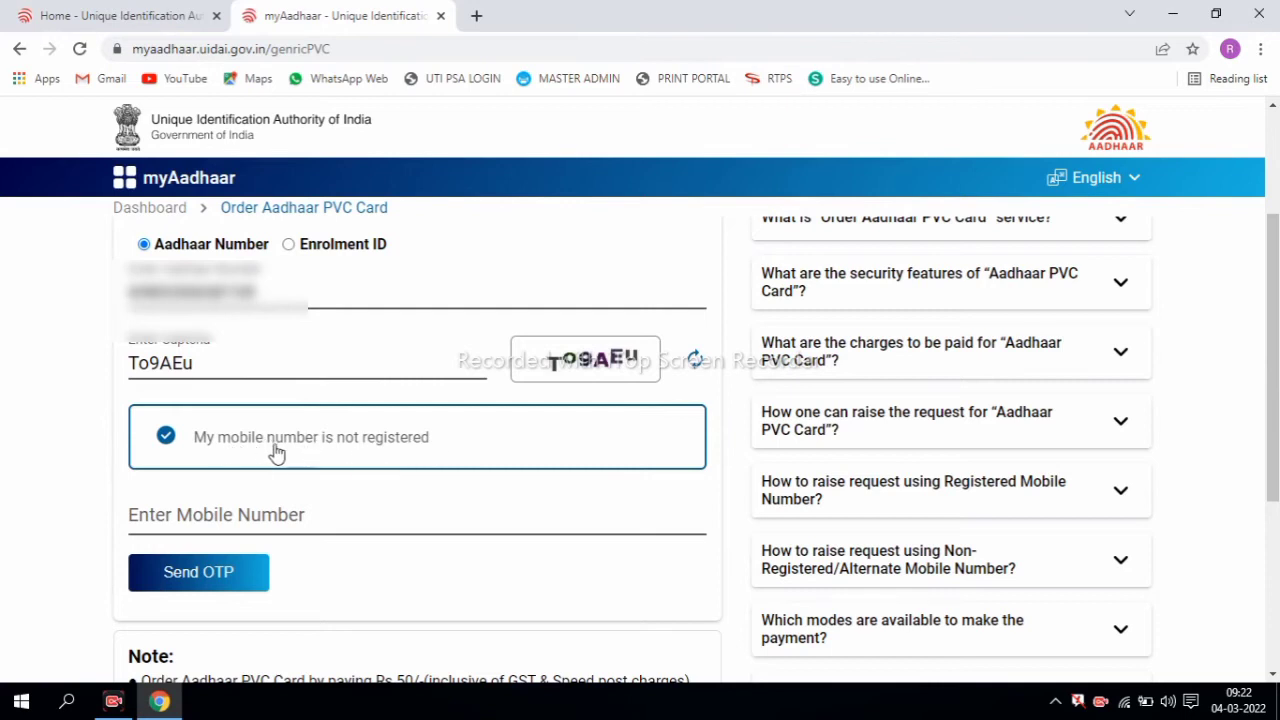
left_click(273, 515)
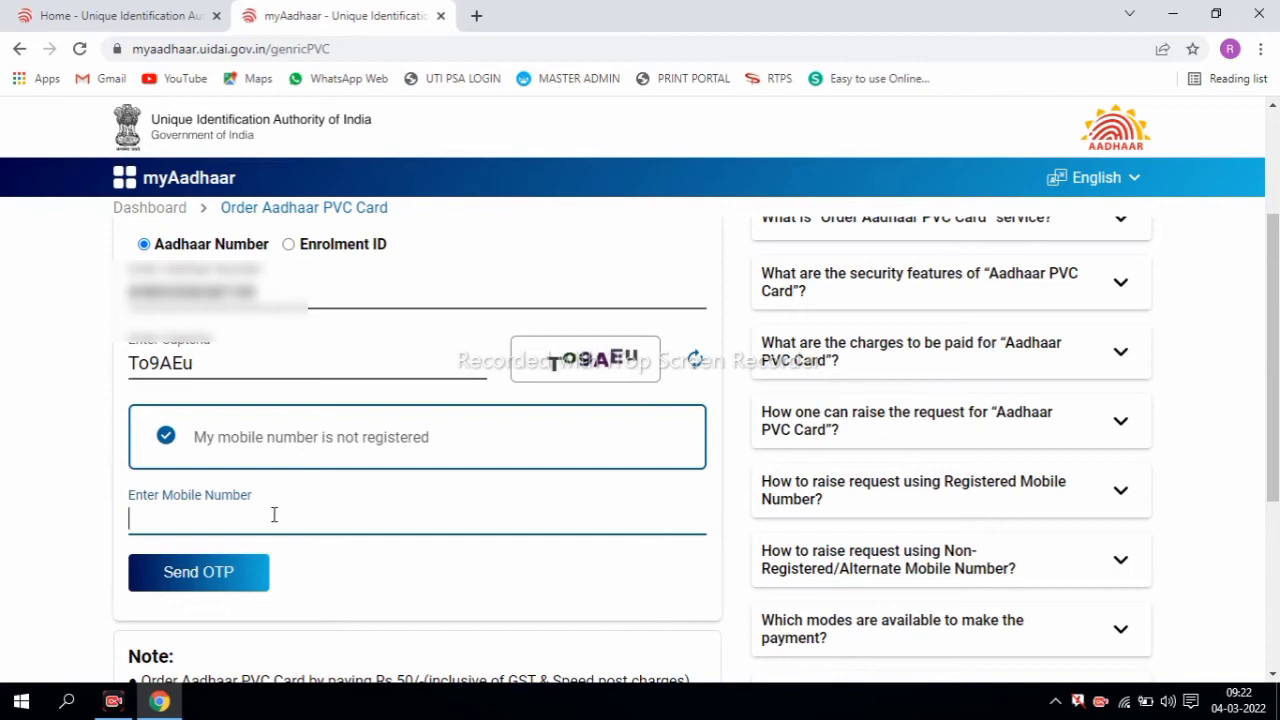
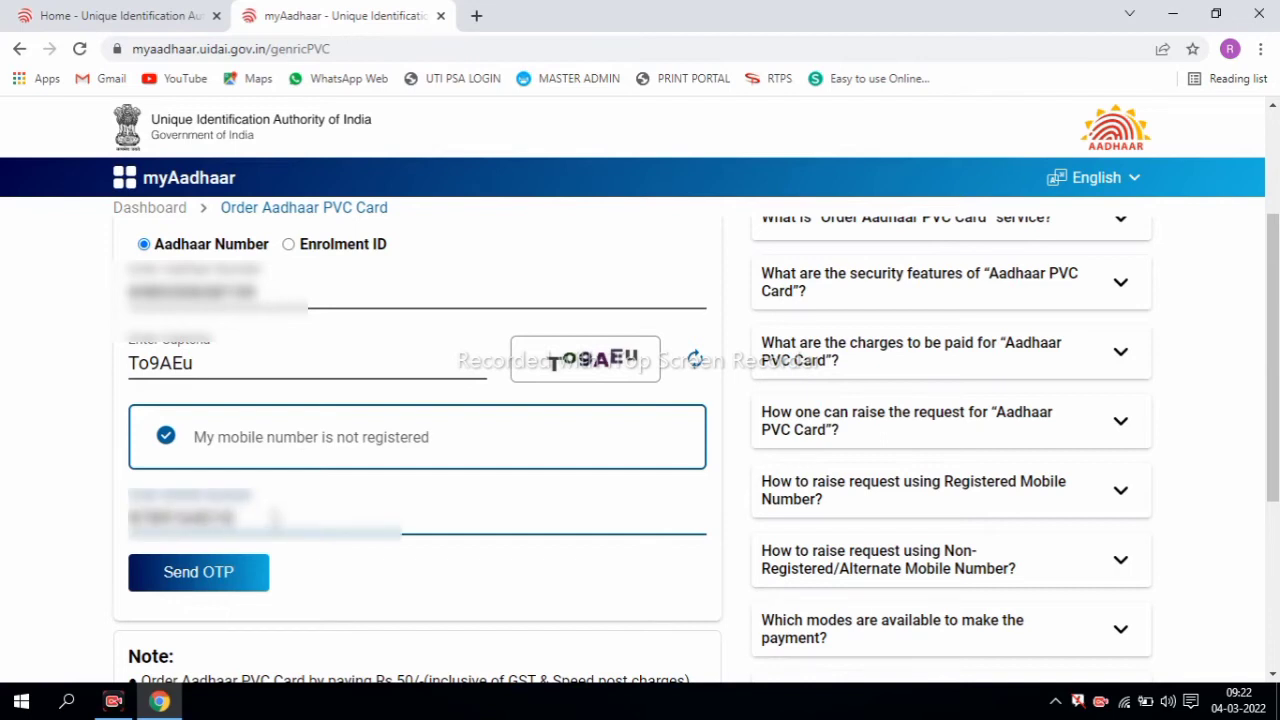
left_click(203, 578)
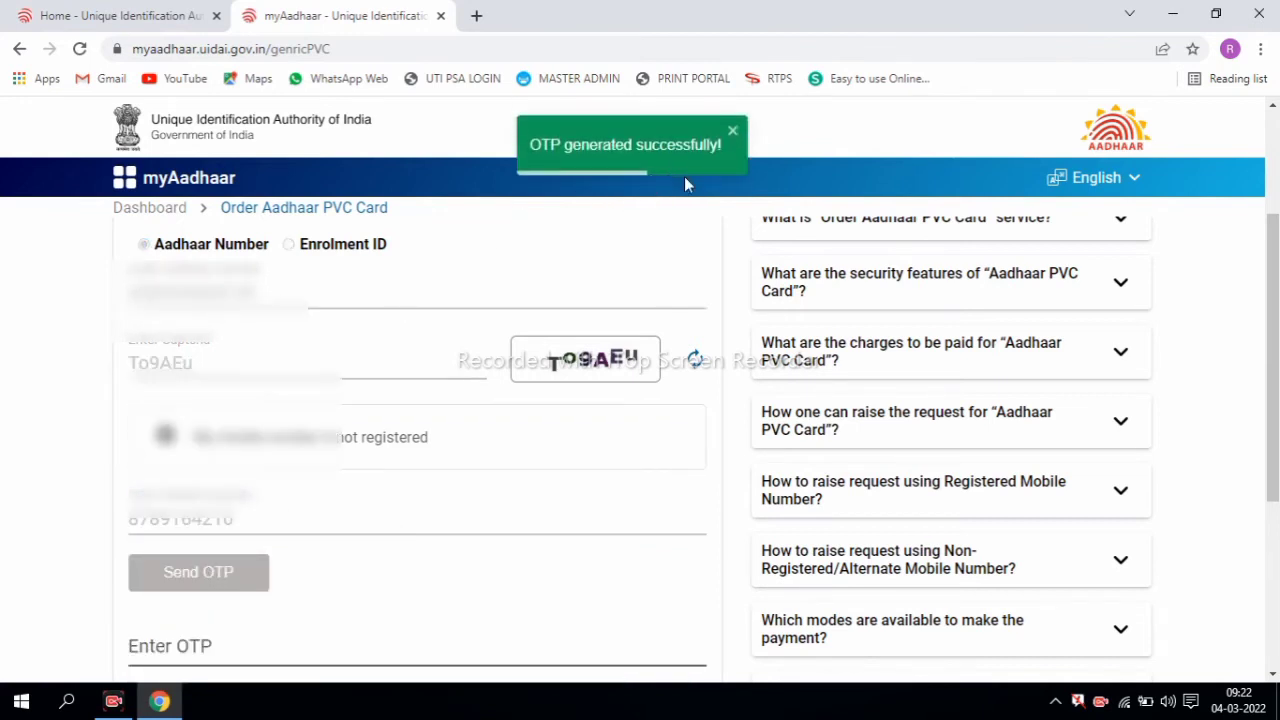
scroll(429, 534, "down", 1)
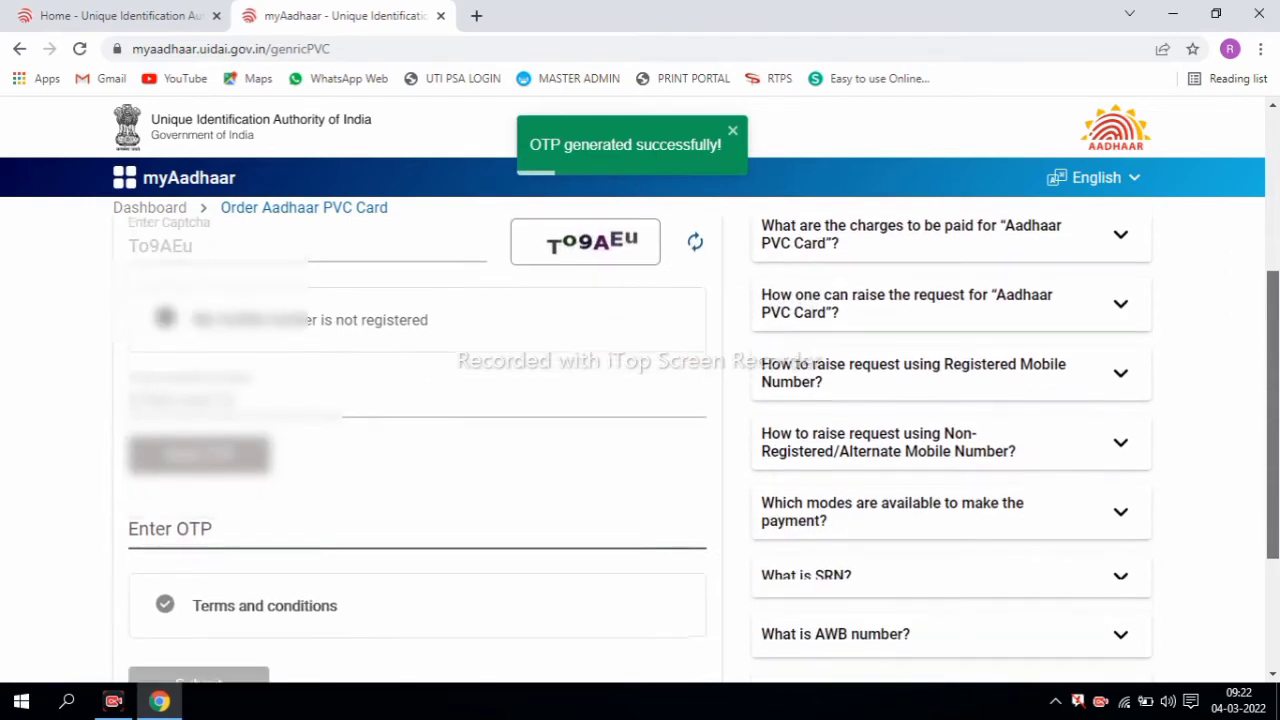
left_click(329, 523)
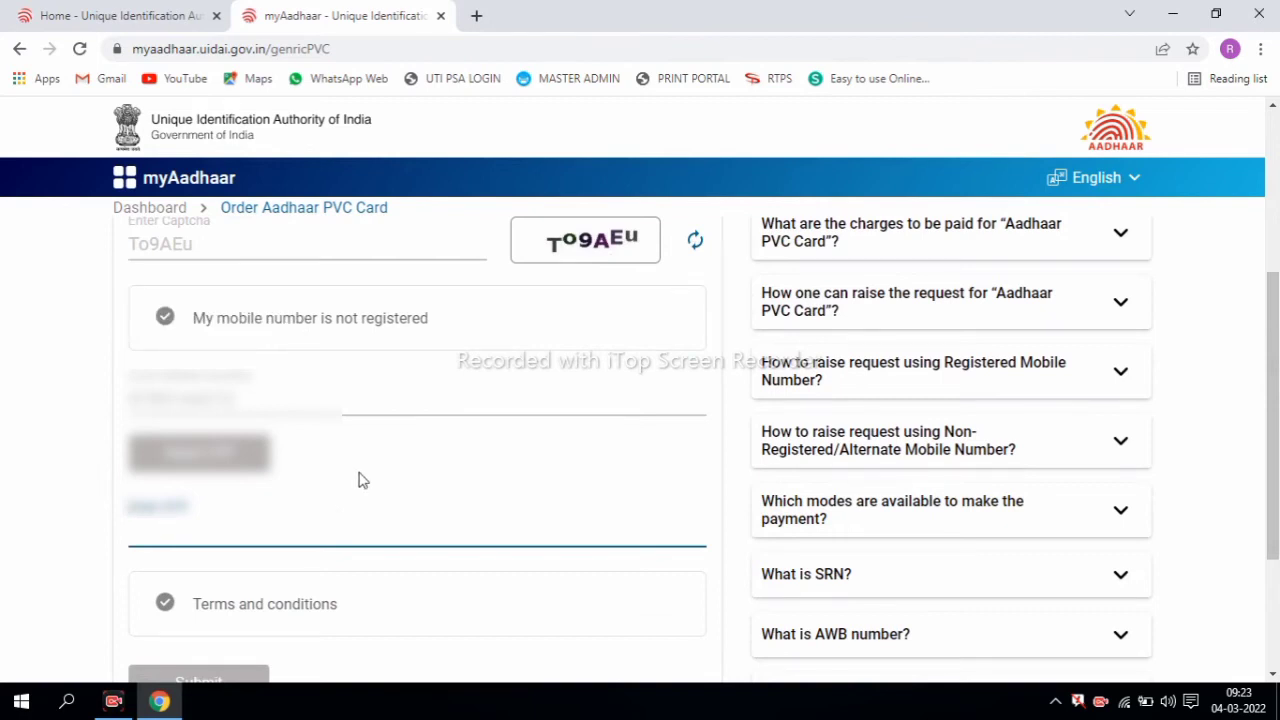
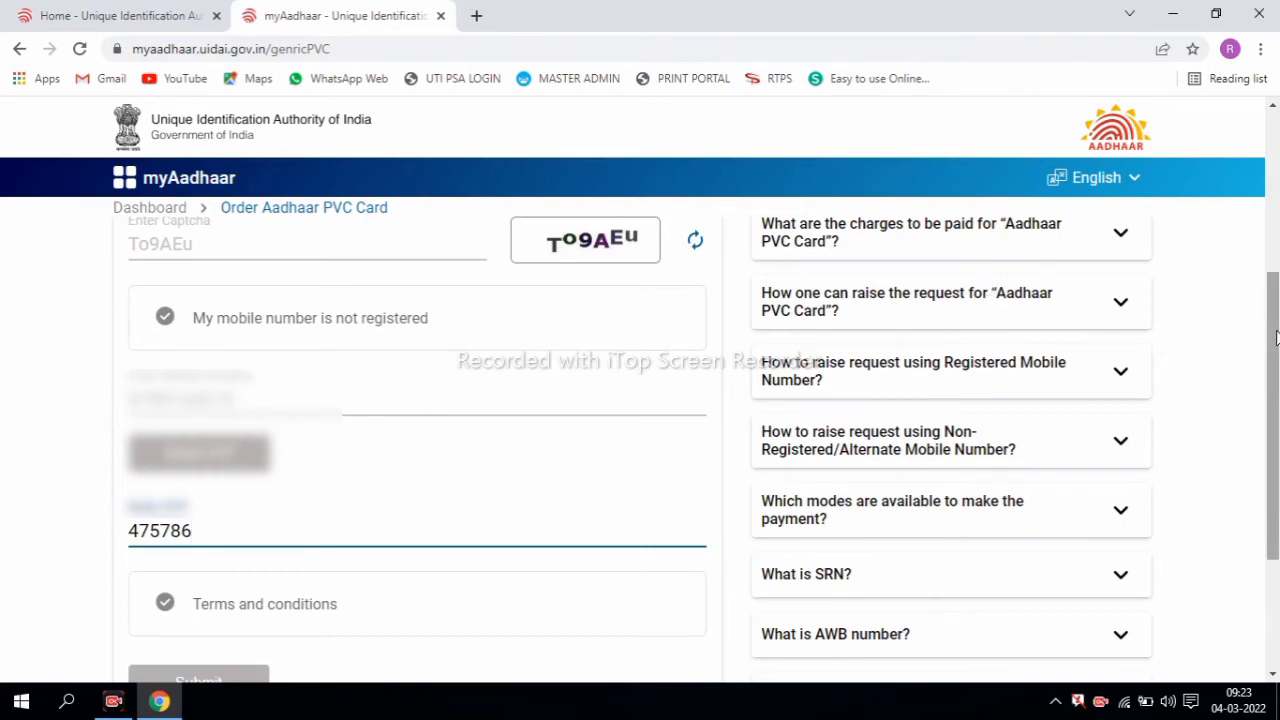
mouse_move(1273, 420)
left_mouse_down()
mouse_move(1273, 388)
mouse_move(1273, 445)
left_mouse_up()
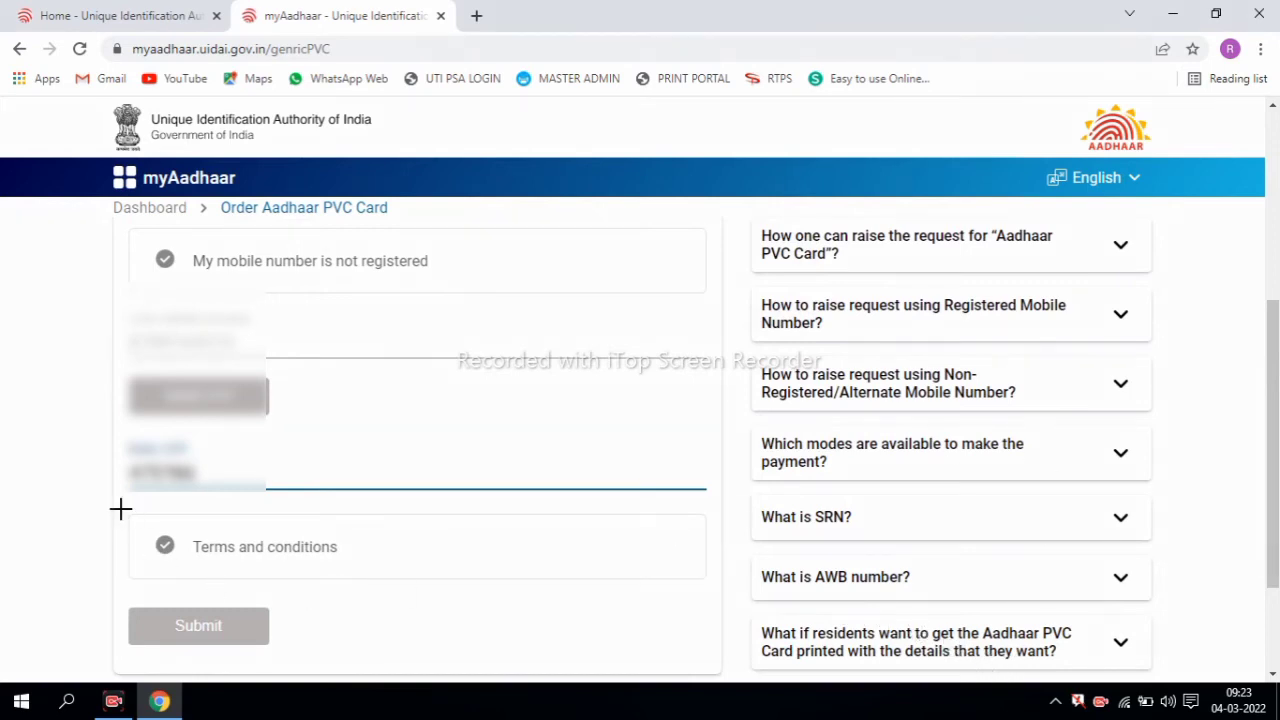
mouse_move(120, 509)
left_mouse_down()
mouse_move(486, 606)
mouse_move(497, 588)
left_mouse_up()
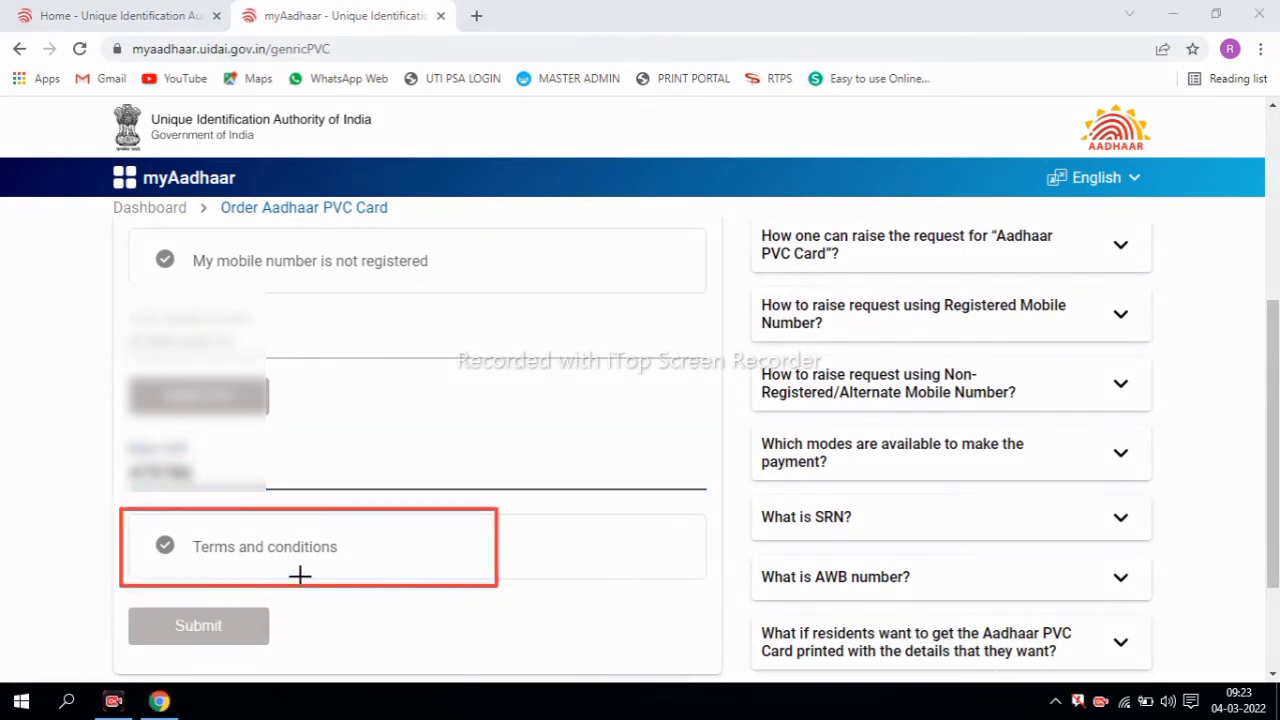
mouse_move(134, 599)
left_mouse_down()
mouse_move(243, 660)
mouse_move(280, 656)
left_mouse_up()
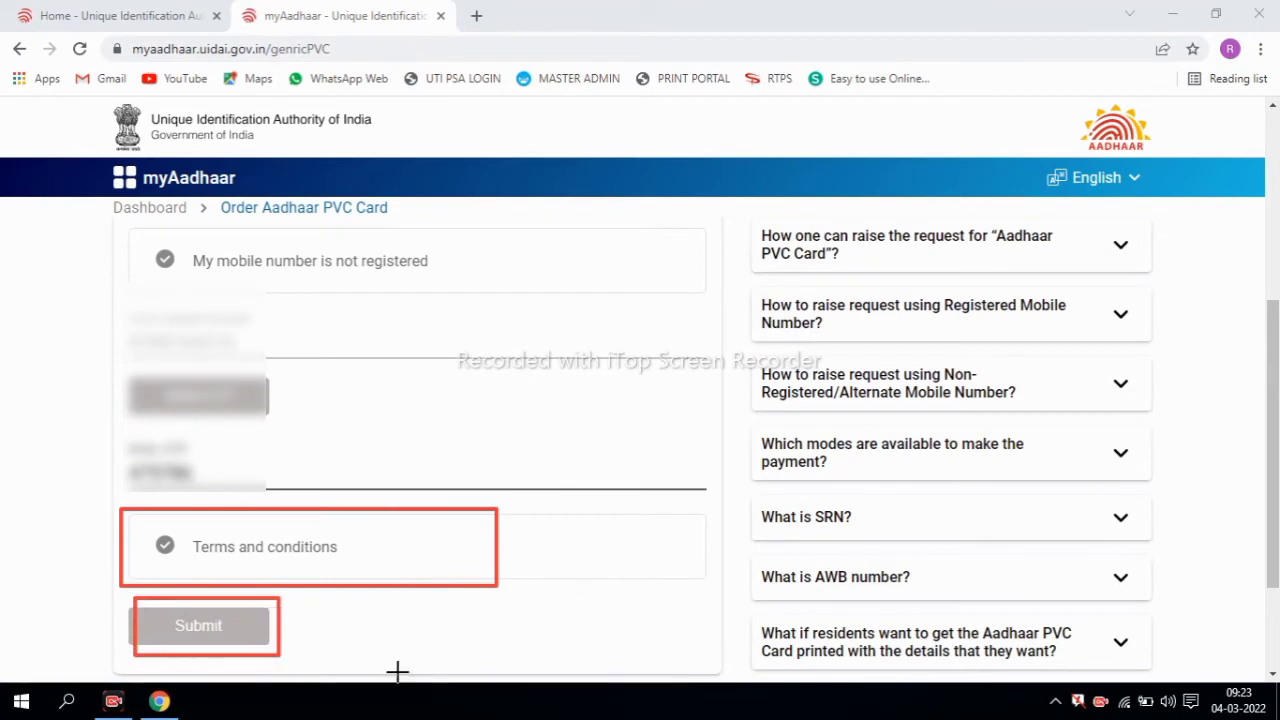
- Accept the terms and conditions, close the terms dialog, and submit the PVC card order
left_click(323, 549)
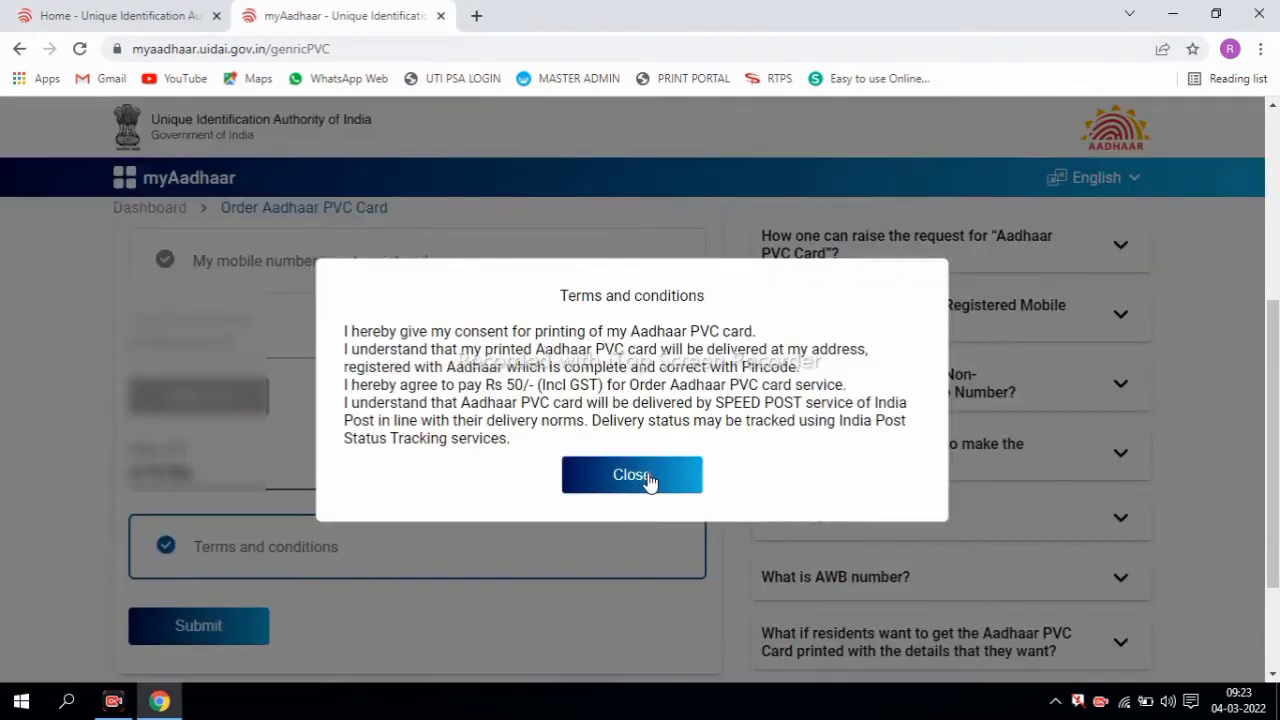
left_click(645, 478)
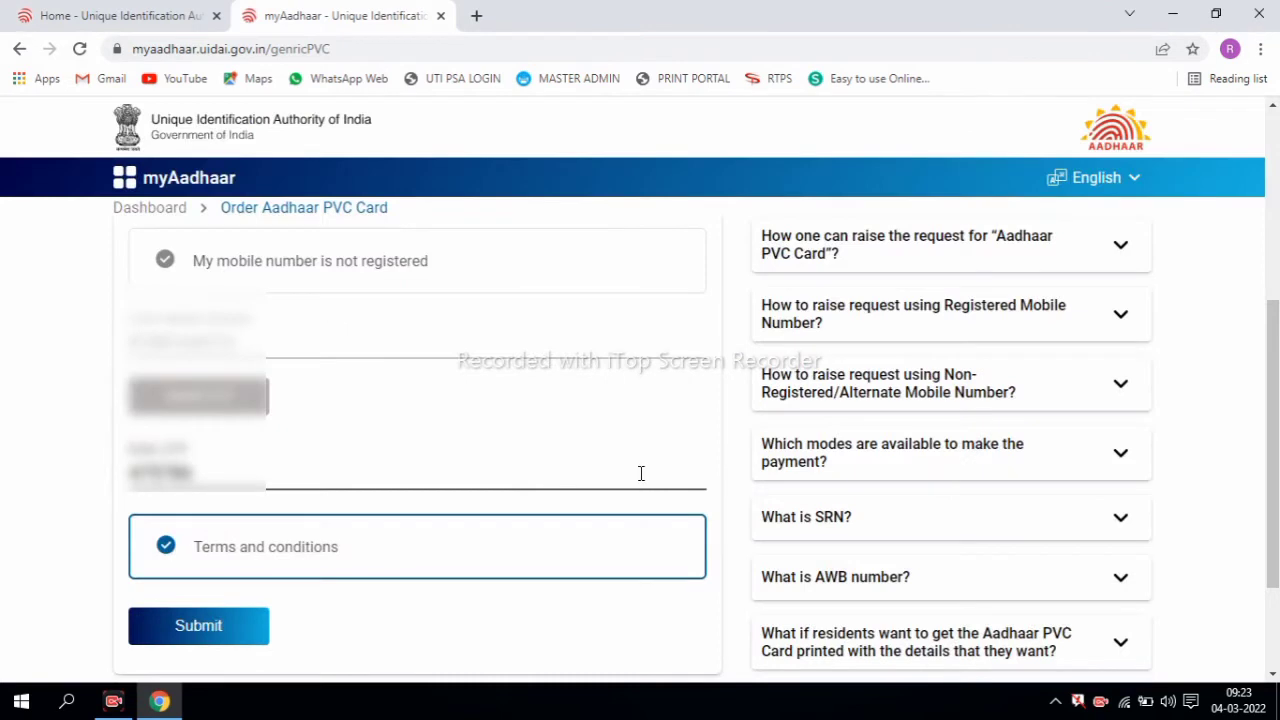
left_click(200, 628)
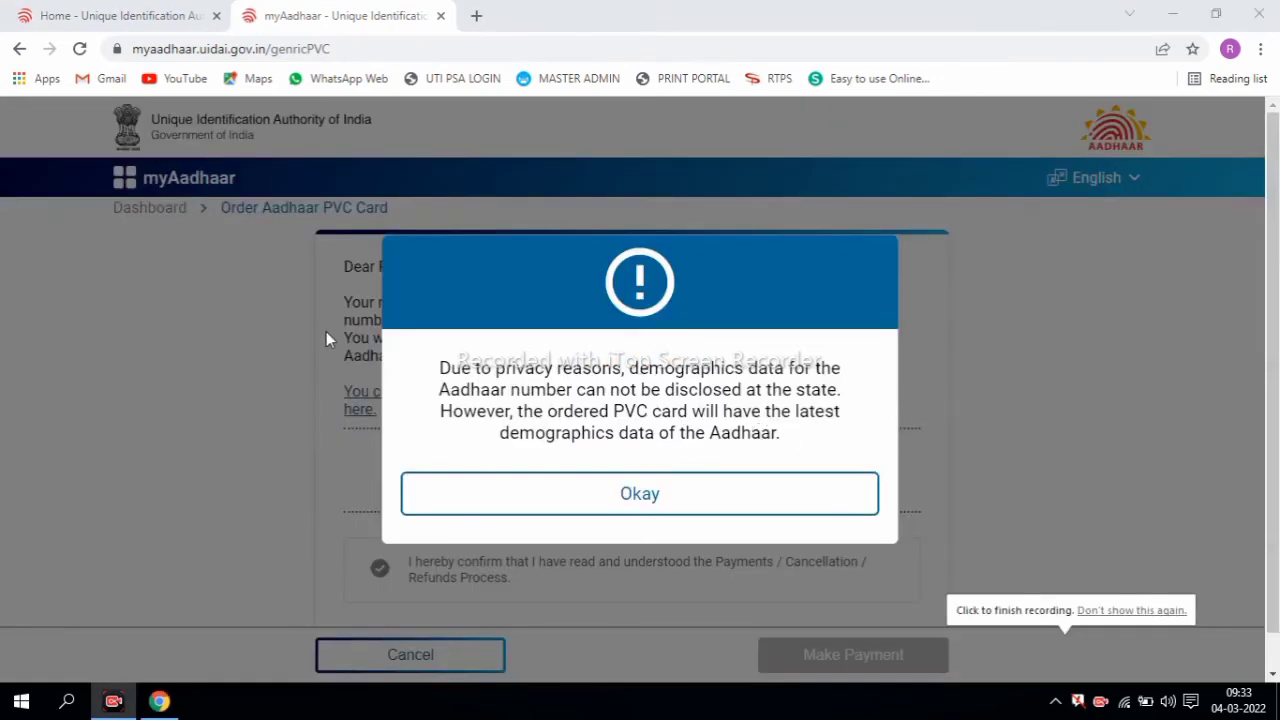
- Dismiss the privacy notice, confirm the Payments/Cancellation/Refunds process, and proceed to pay Rs 50
left_click(648, 512)
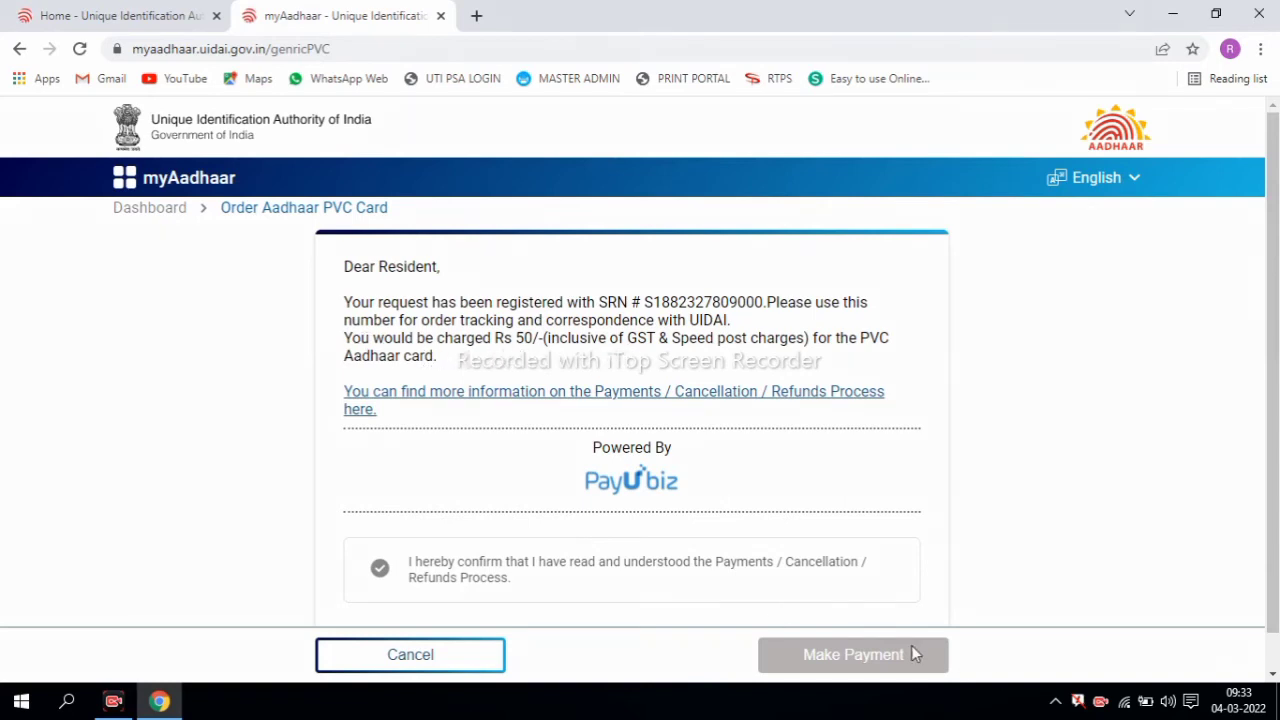
mouse_move(328, 292)
left_mouse_down()
mouse_move(477, 322)
mouse_move(922, 365)
left_mouse_up()
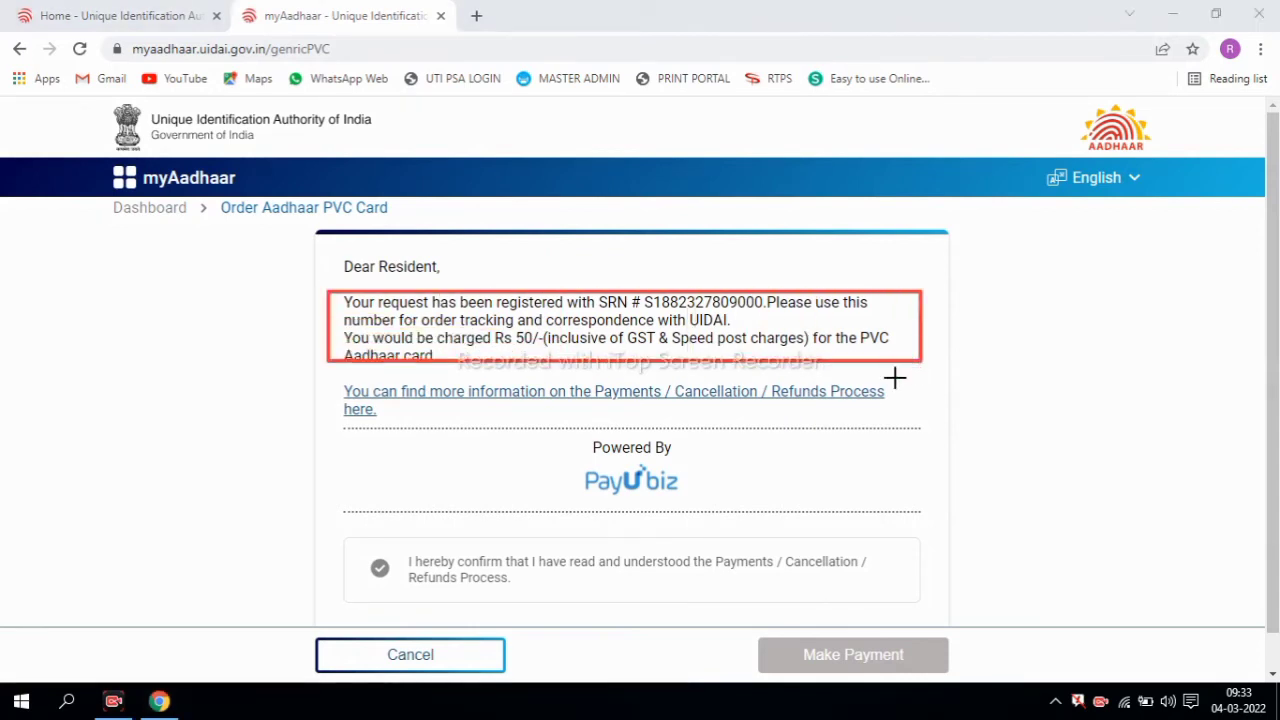
left_click_drag(484, 456, 701, 498)
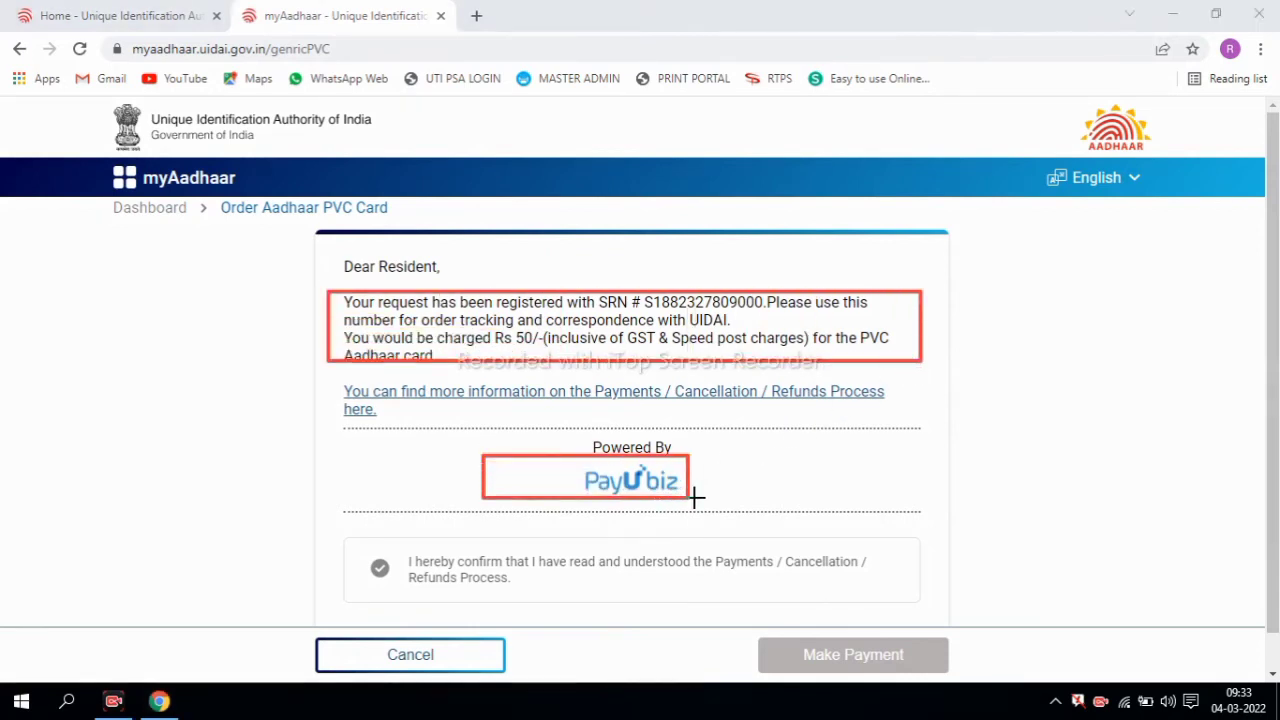
mouse_move(345, 533)
left_mouse_down()
mouse_move(395, 562)
mouse_move(902, 593)
left_mouse_up()
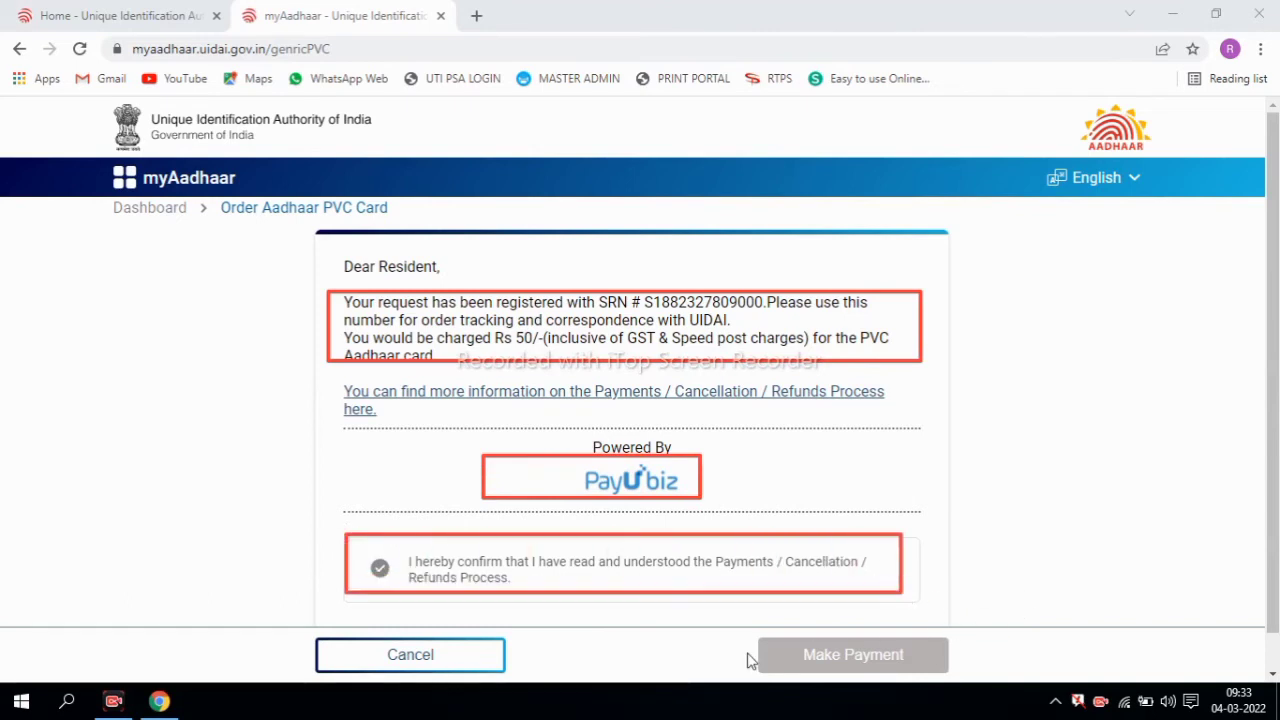
scroll(711, 663, "down", 2)
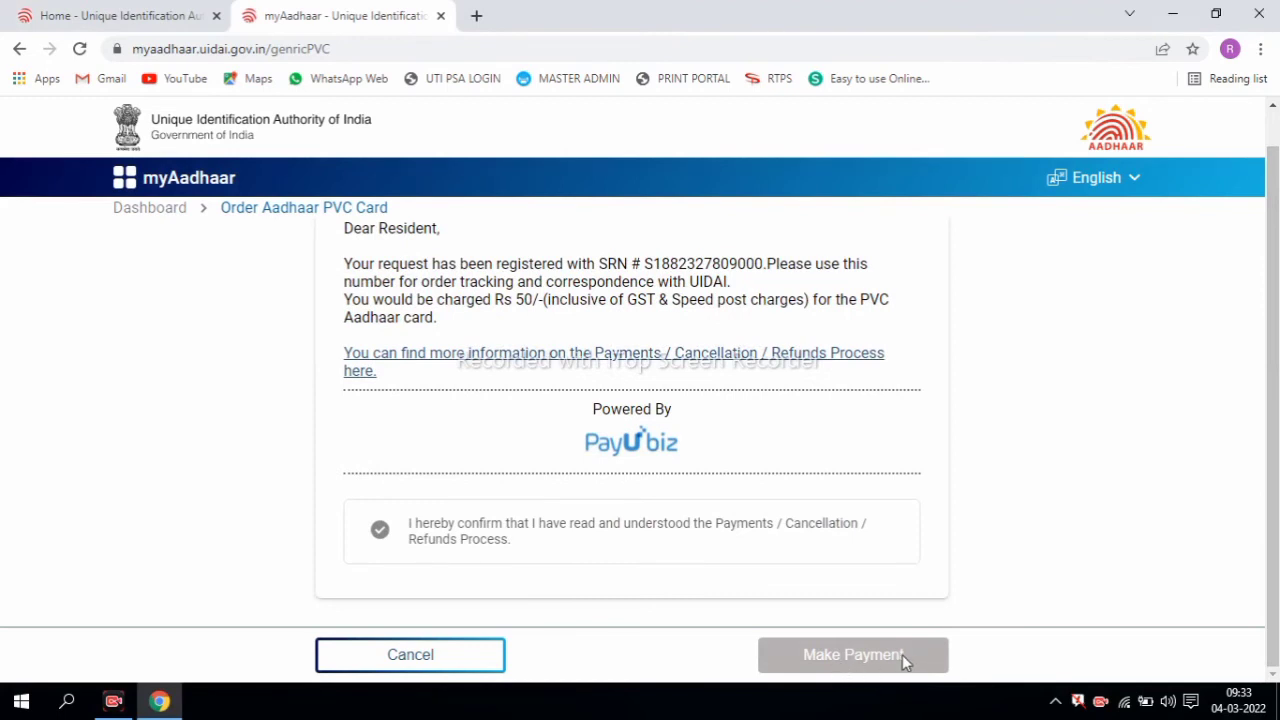
left_click(459, 538)
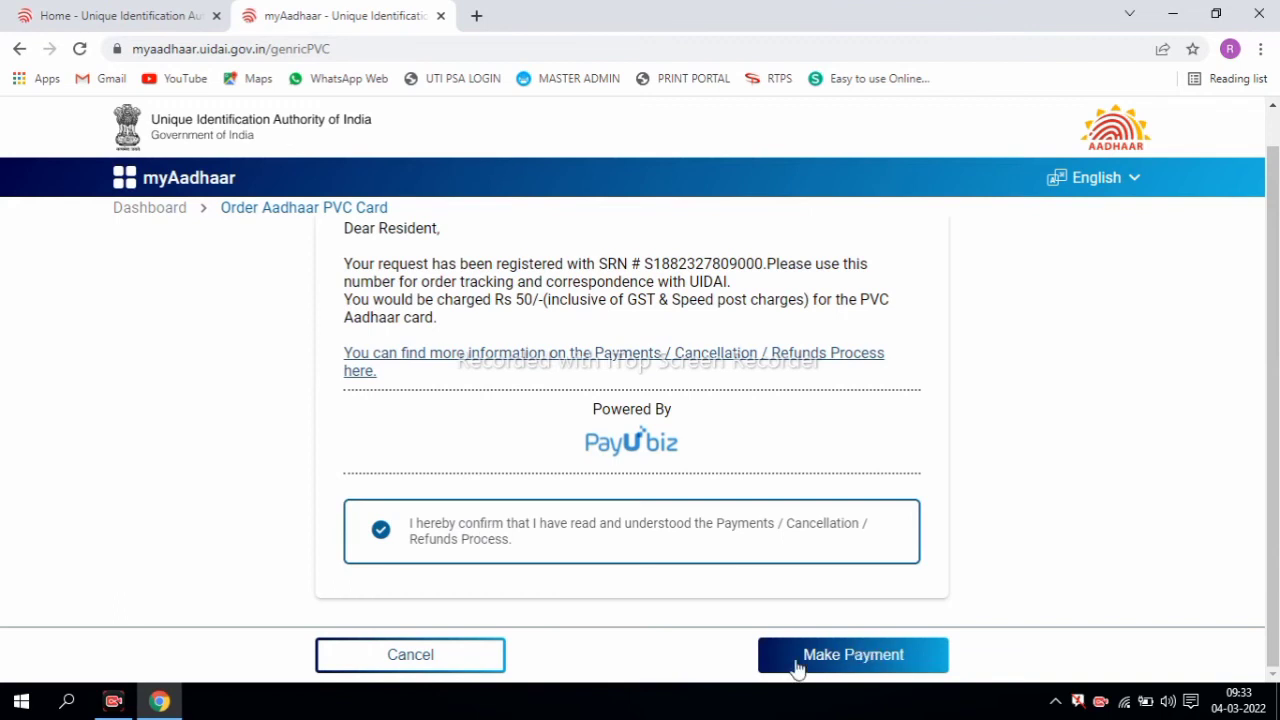
left_click(850, 662)
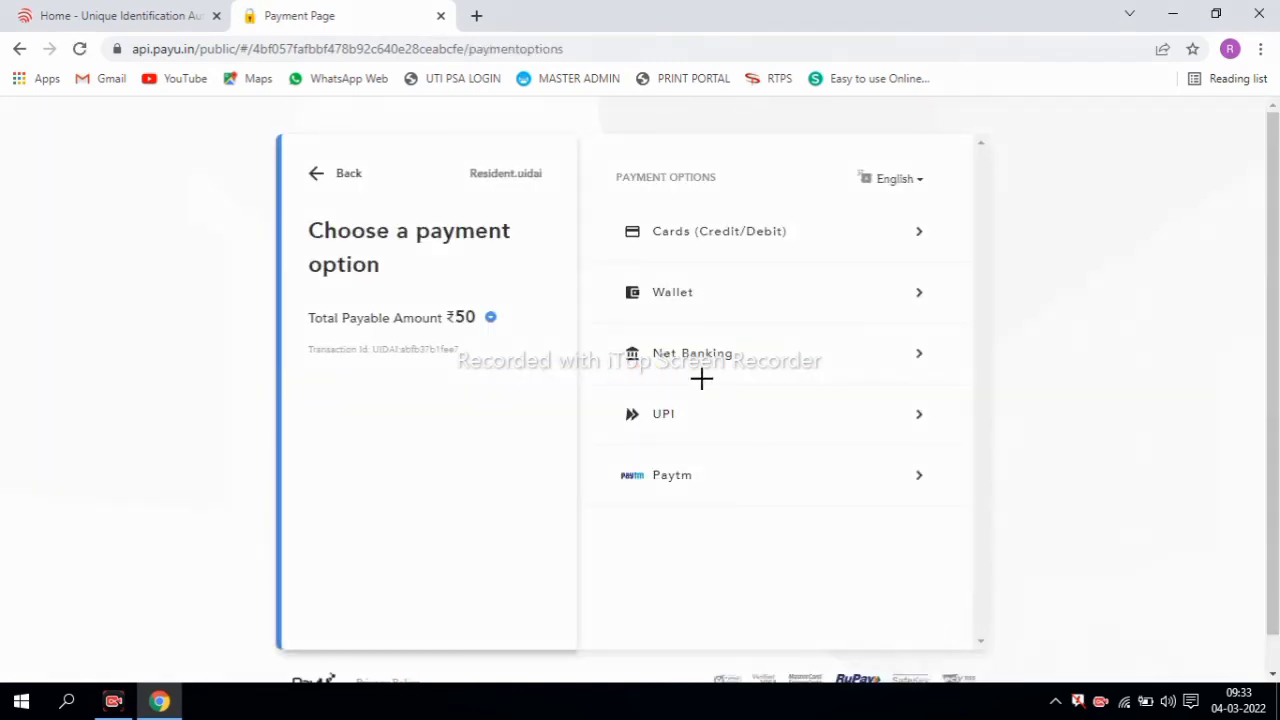
- Highlight the PayU payment options for viewers
left_click_drag(613, 199, 843, 261)
left_click_drag(637, 275, 808, 345)
left_click_drag(618, 324, 797, 384)
left_click_drag(620, 372, 782, 448)
left_click_drag(580, 450, 752, 507)
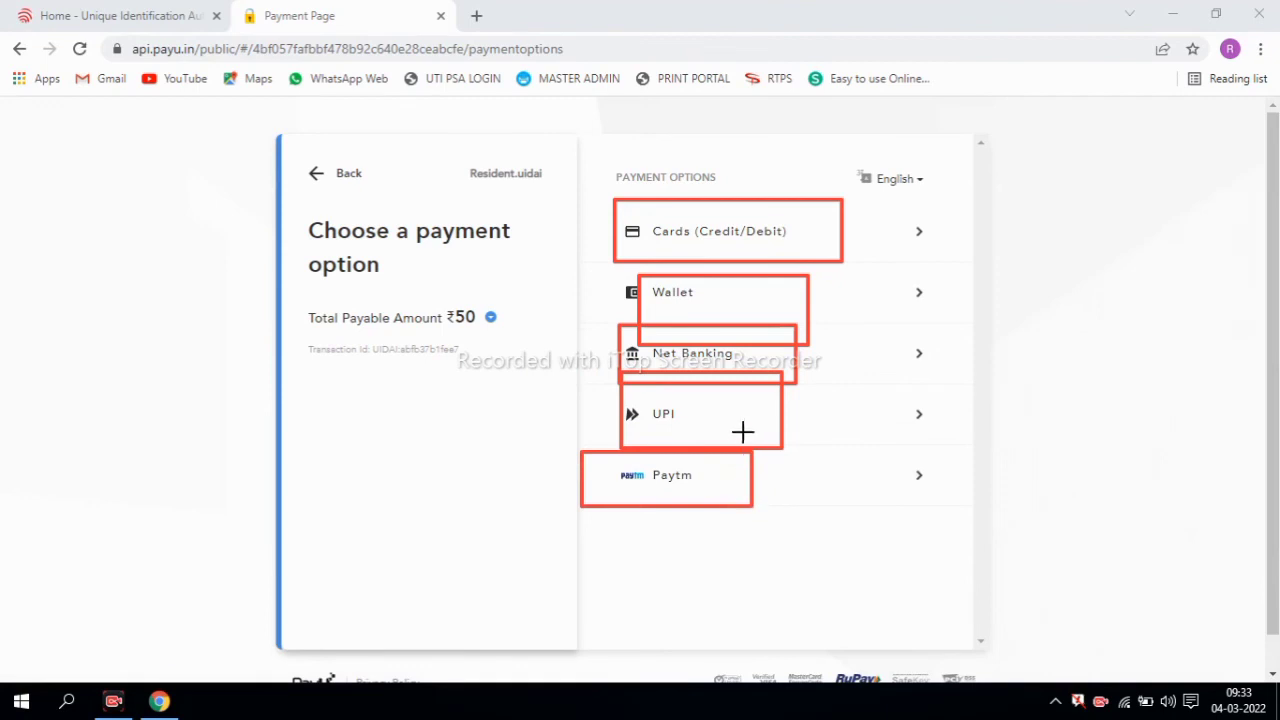
key("Escape")
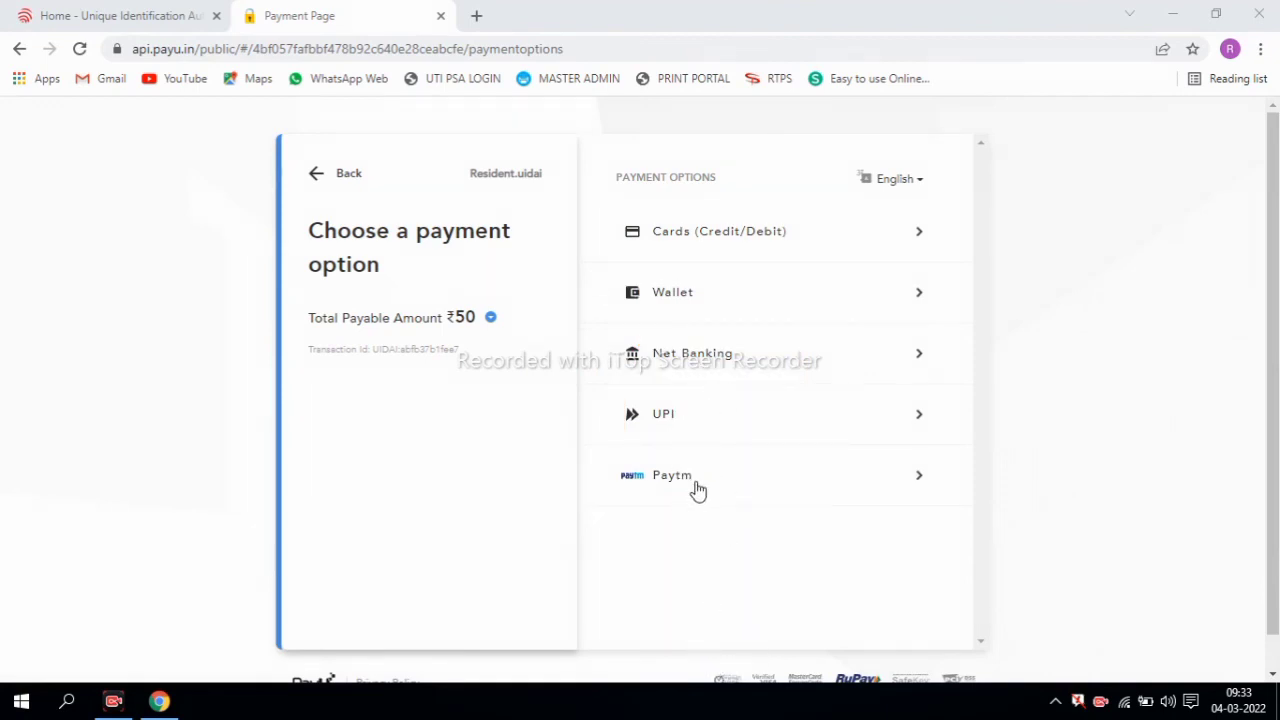
- Choose UPI with BHIM as the app and place the cursor in the empty UPI ID field
left_click(722, 428)
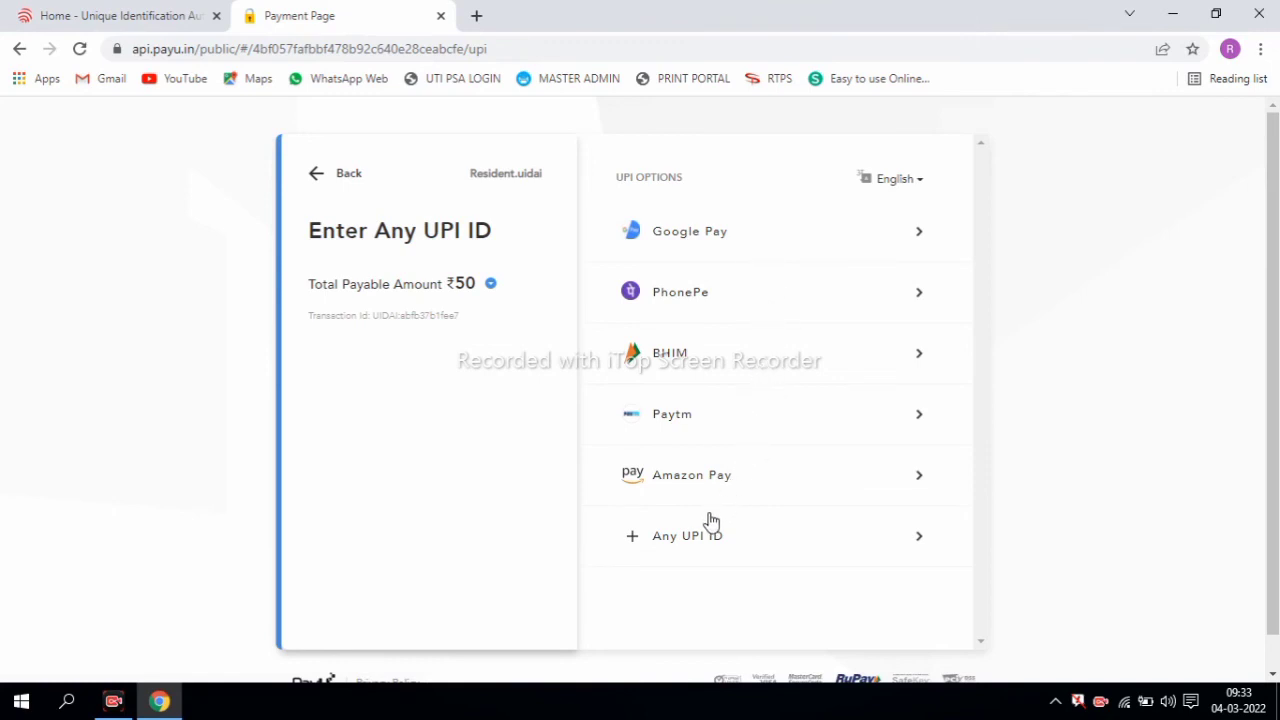
left_click(726, 358)
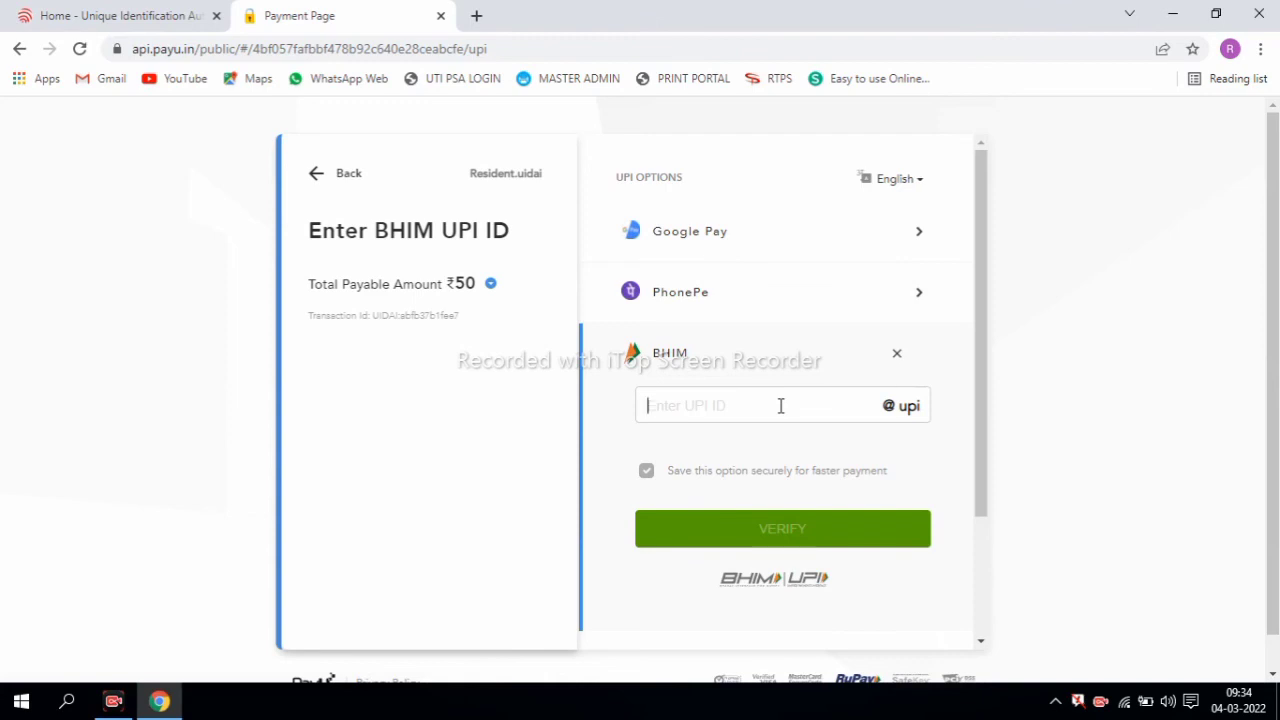
left_click(781, 405)
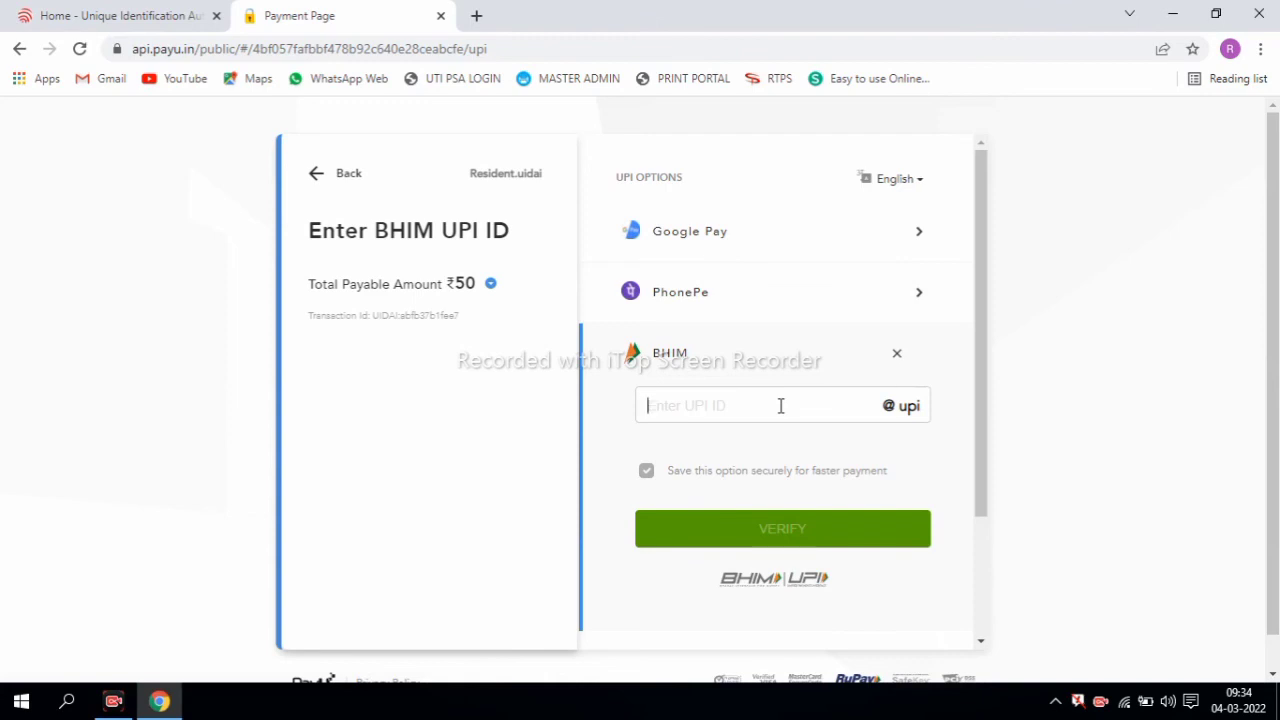